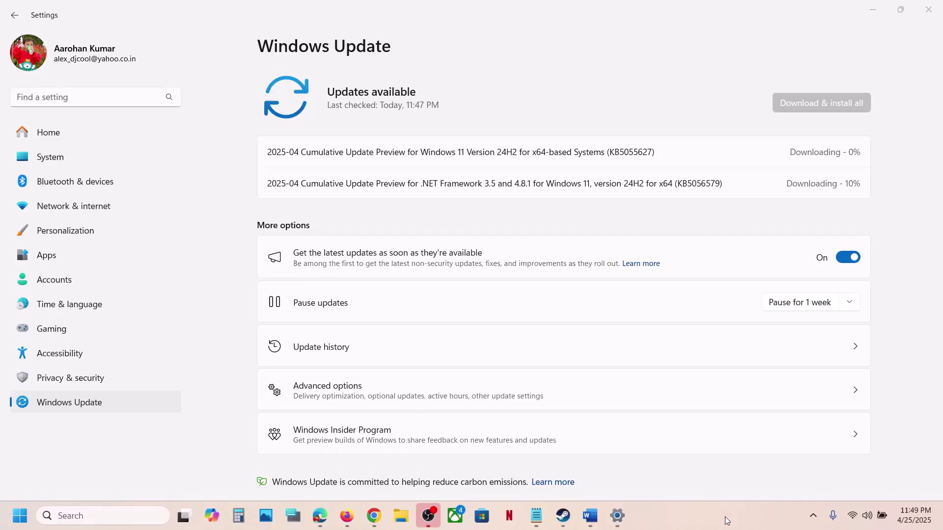
Step: Highlight the KB5055627 number of the pending Windows 11 24H2 cumulative update preview
double_click(634, 150)
click(630, 169)
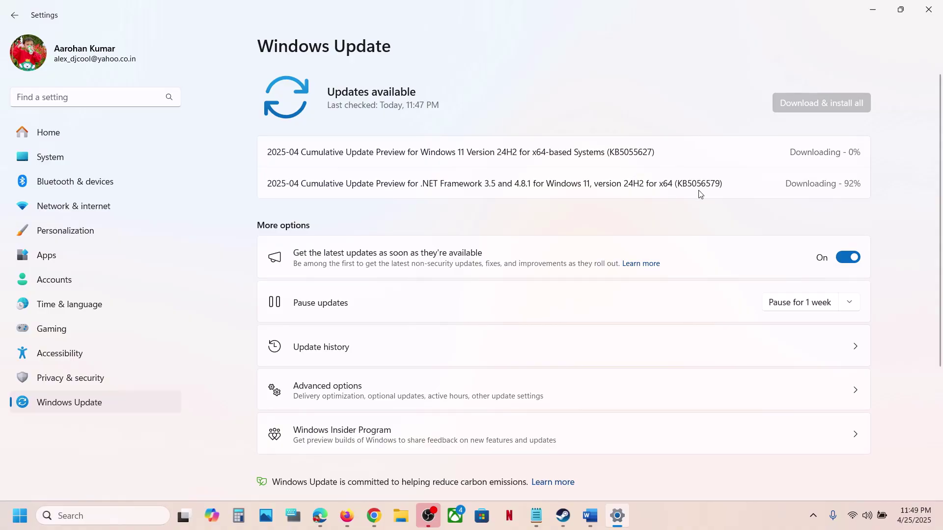
drag(609, 147, 731, 189)
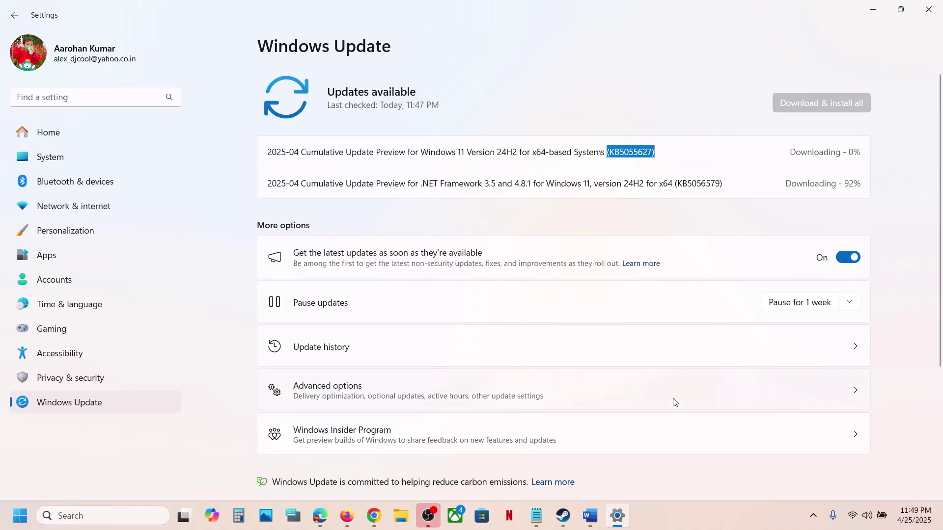
click(681, 529)
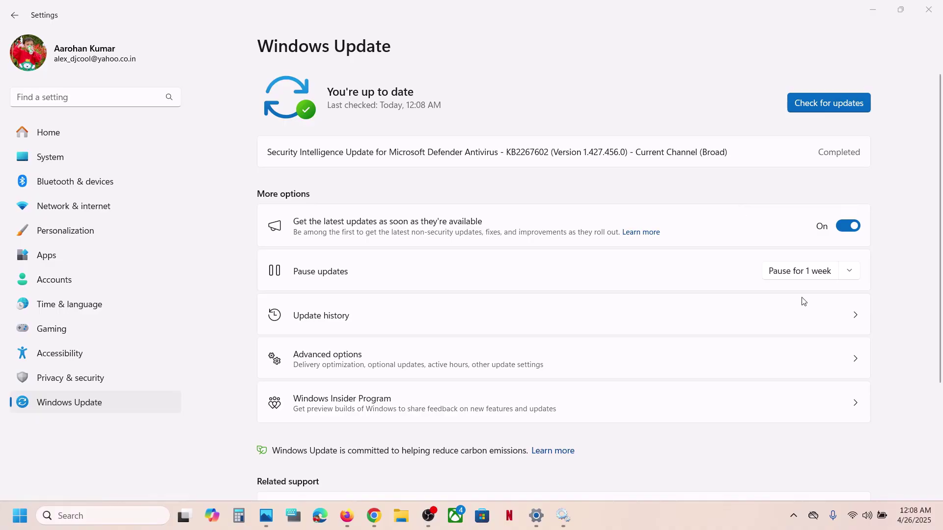
Step: Pause Windows updates for 1 week and resume them to trigger a fresh update check
click(850, 271)
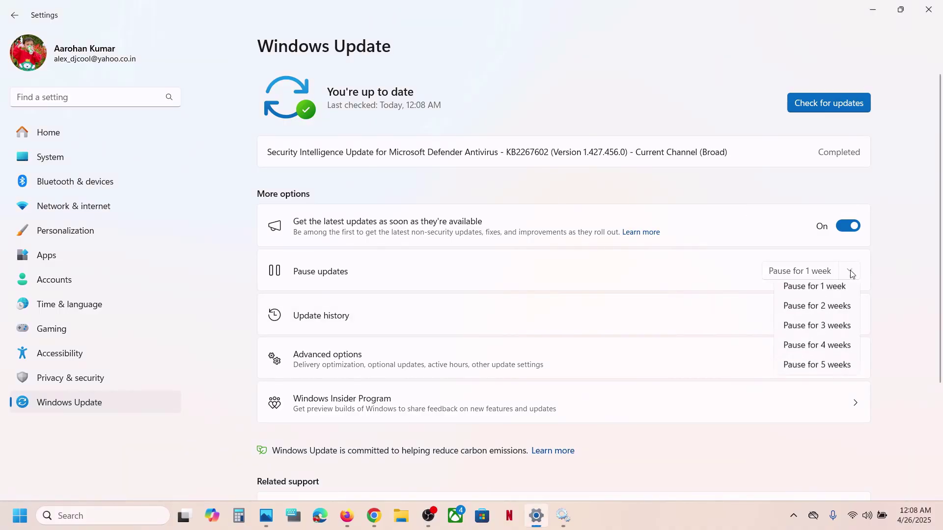
click(818, 296)
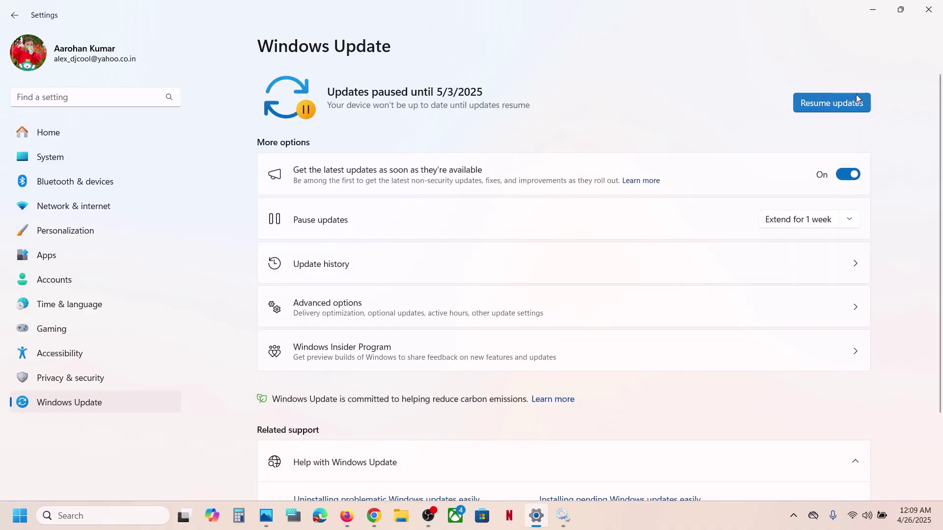
click(833, 103)
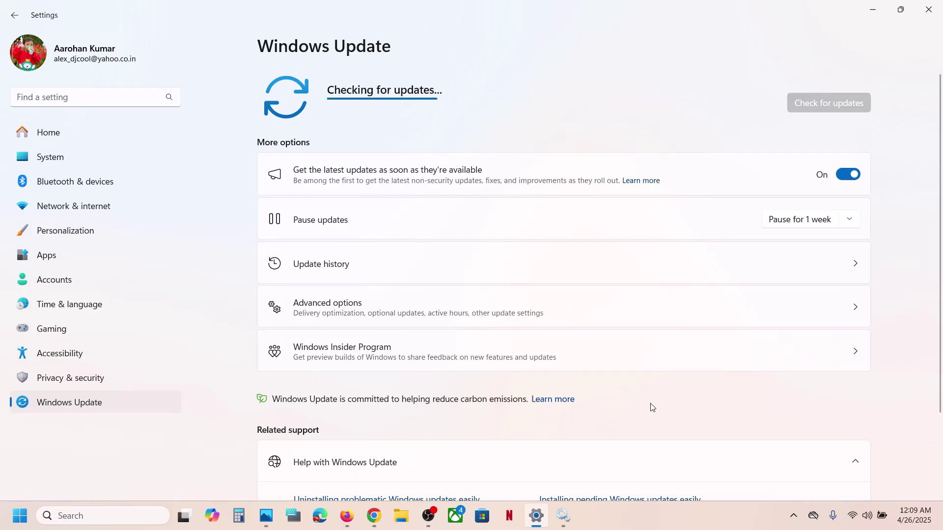
click(642, 518)
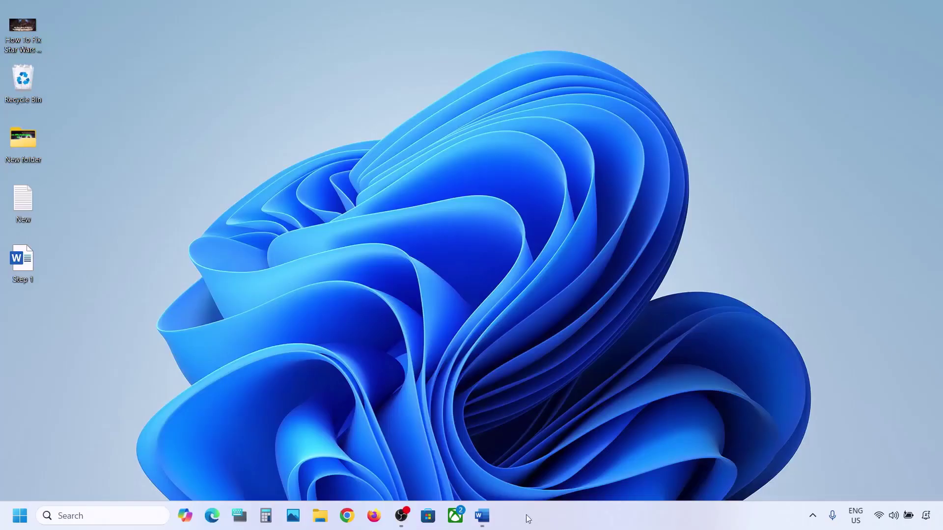
Step: Highlight the "Start App Readiness Service" instruction in the Word notes and open the Services console
click(482, 515)
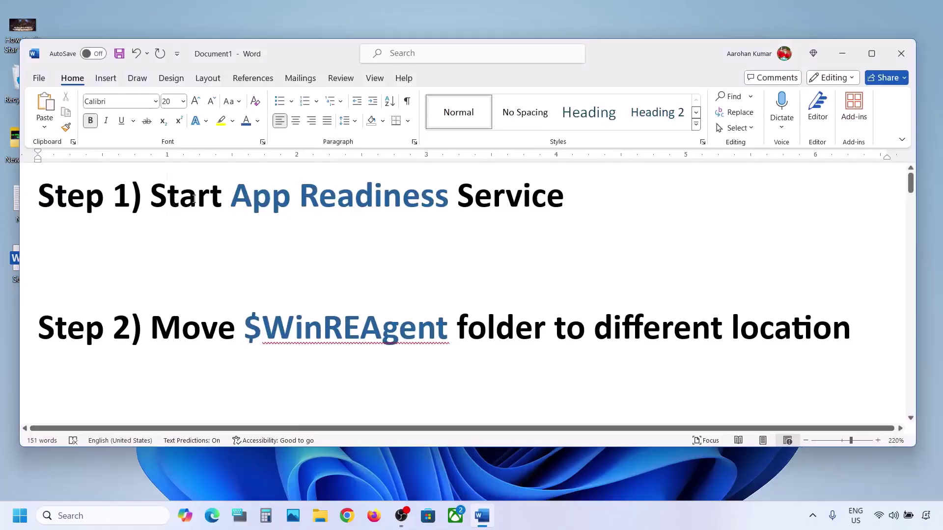
drag(194, 198, 570, 199)
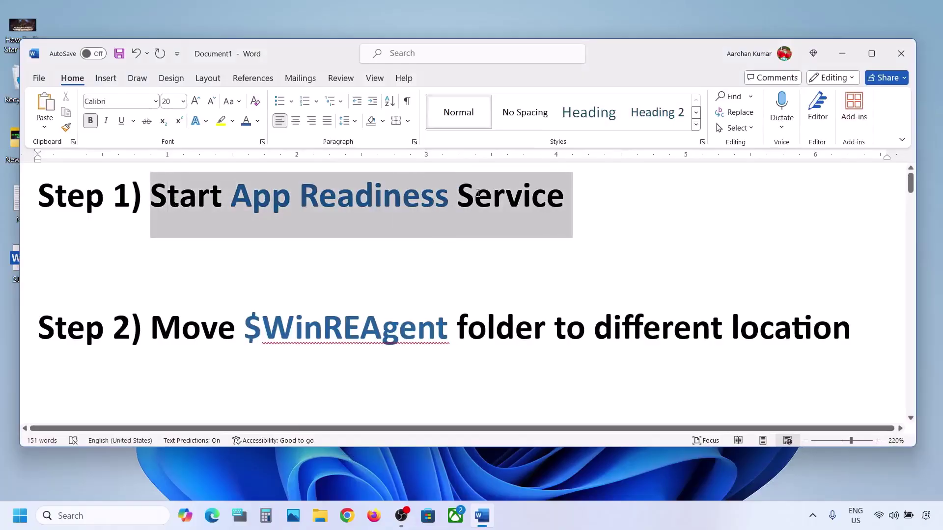
click(74, 509)
text(services)
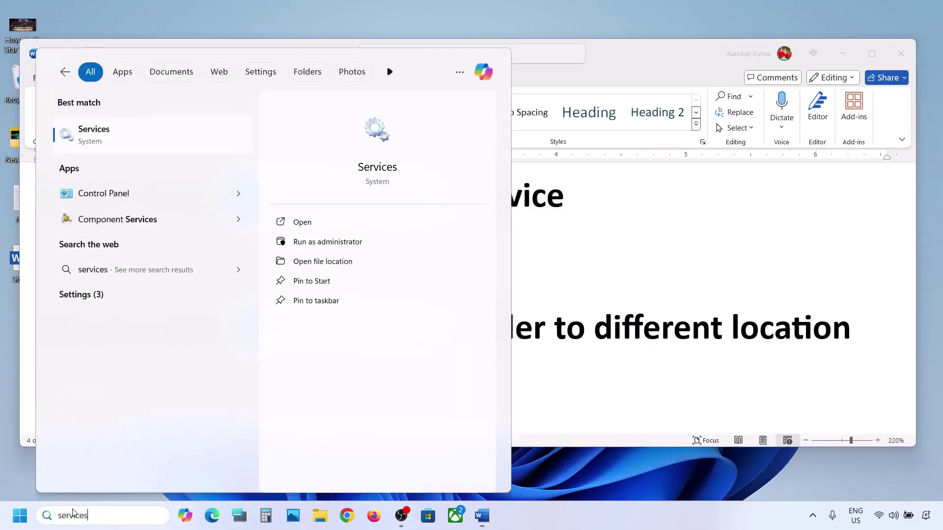
click(117, 143)
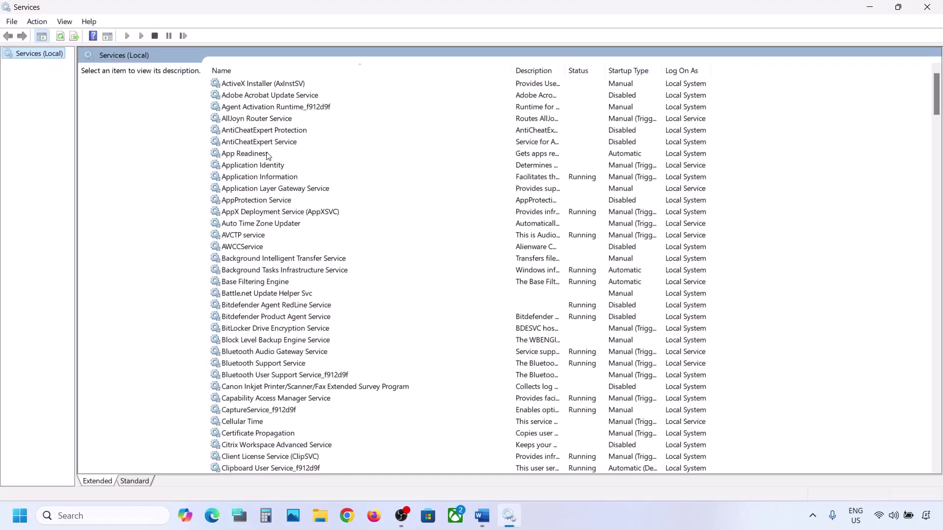
Step: Set the App Readiness service's startup type to Automatic and start the service
click(268, 154)
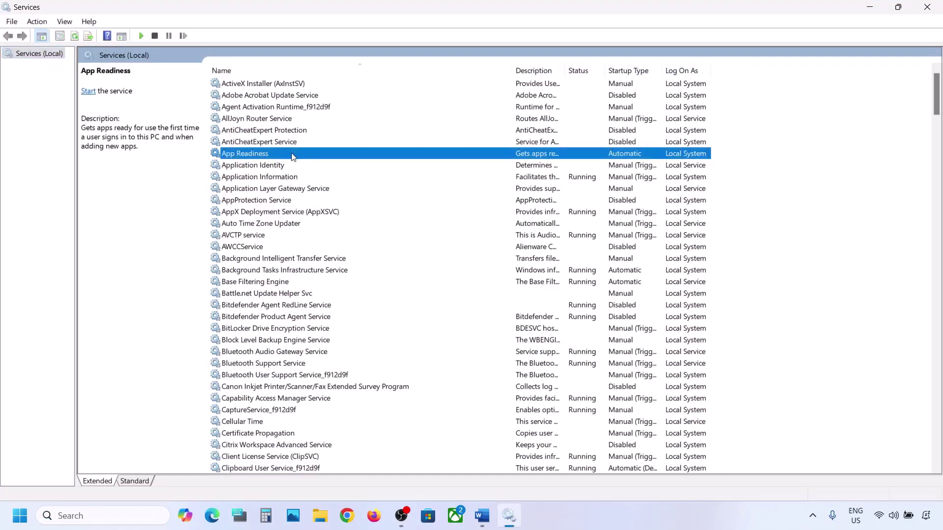
double_click(293, 156)
click(438, 243)
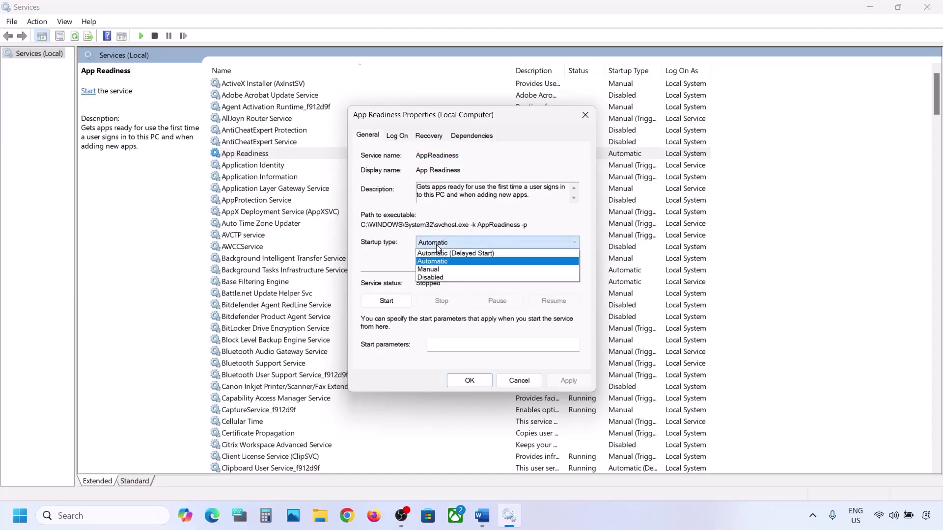
click(486, 261)
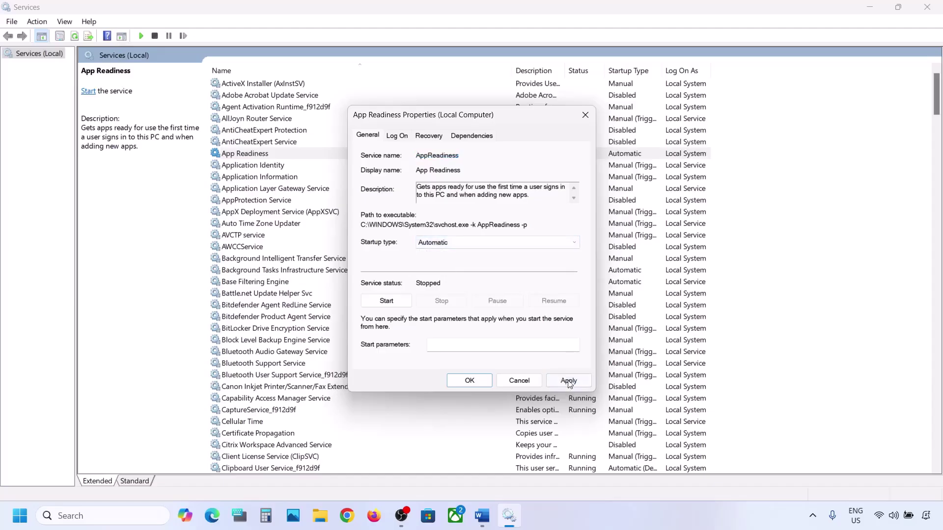
click(568, 382)
click(390, 304)
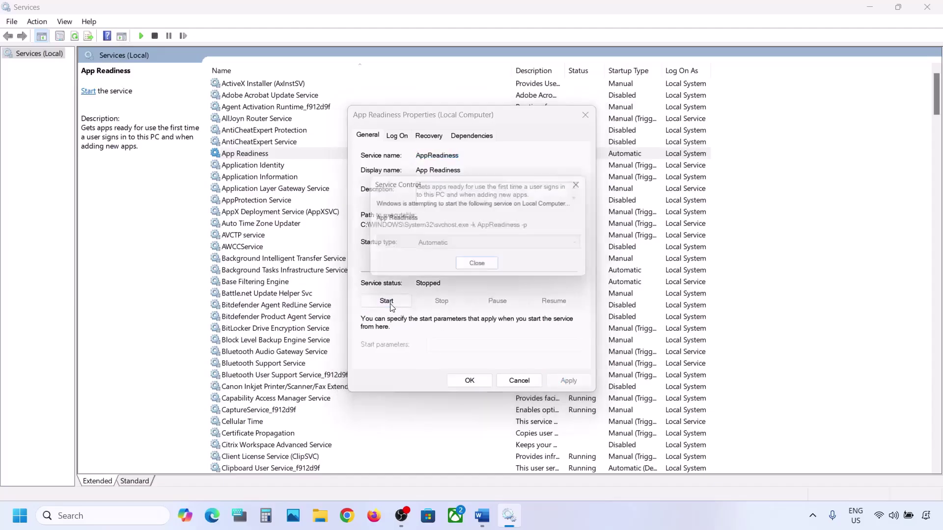
click(473, 381)
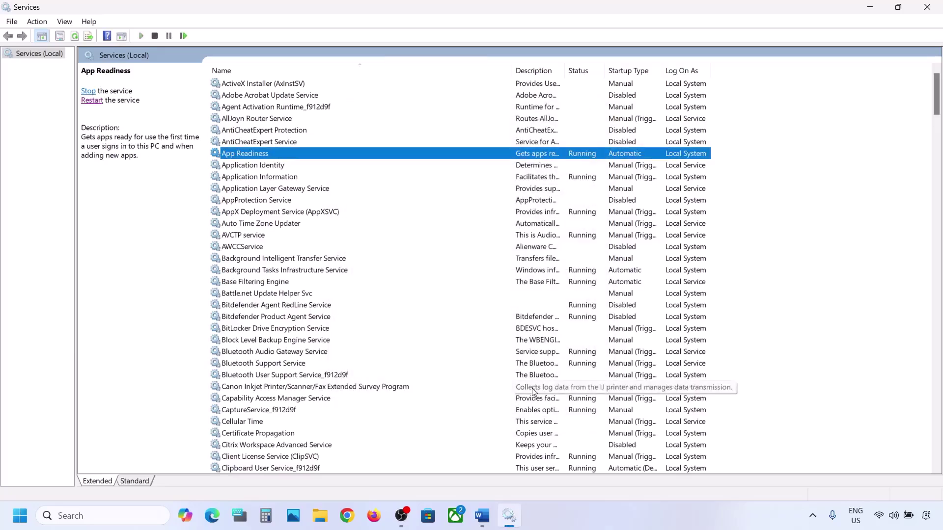
Step: Highlight the $WinREAgent folder name in the Word notes and open the C: drive in File Explorer
click(482, 517)
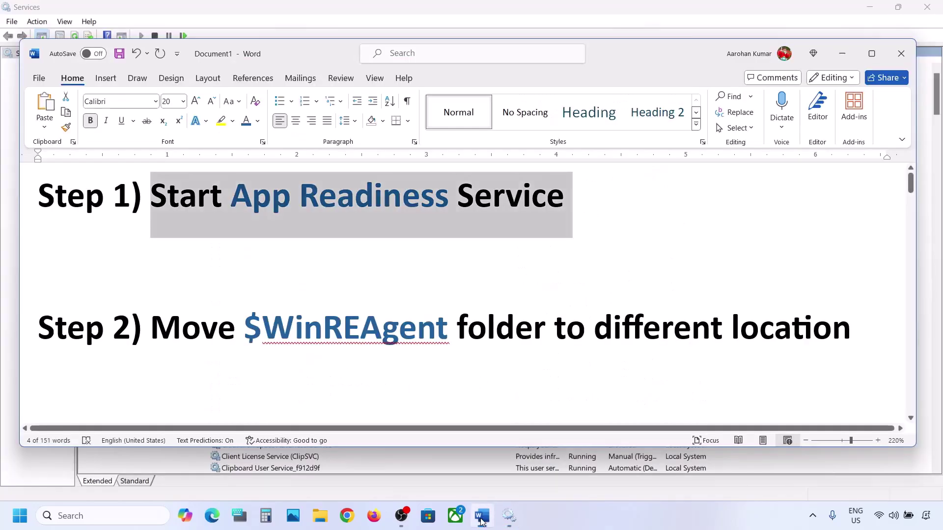
double_click(251, 325)
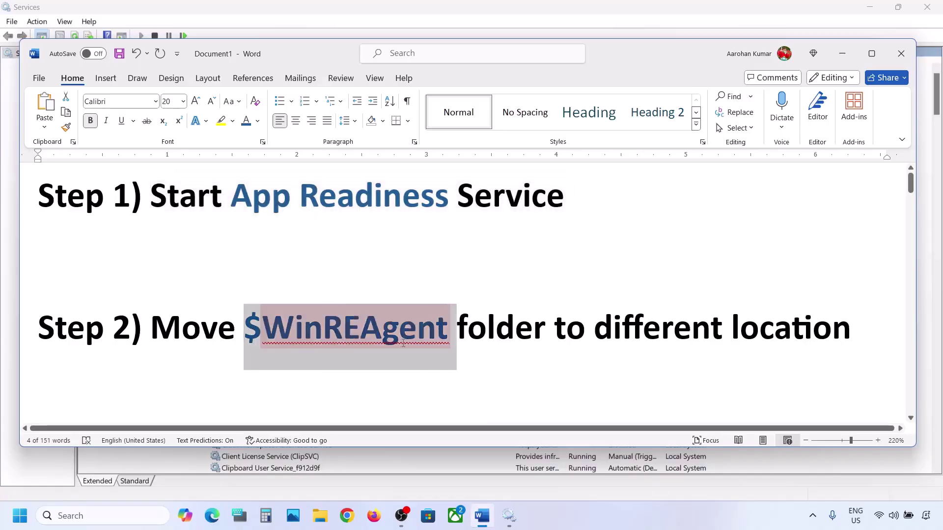
click(320, 516)
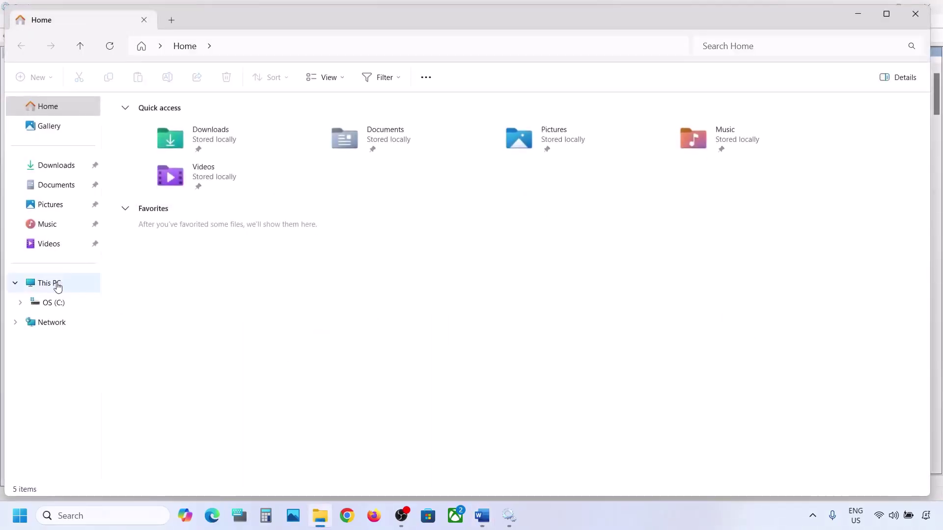
click(54, 283)
click(190, 137)
double_click(190, 138)
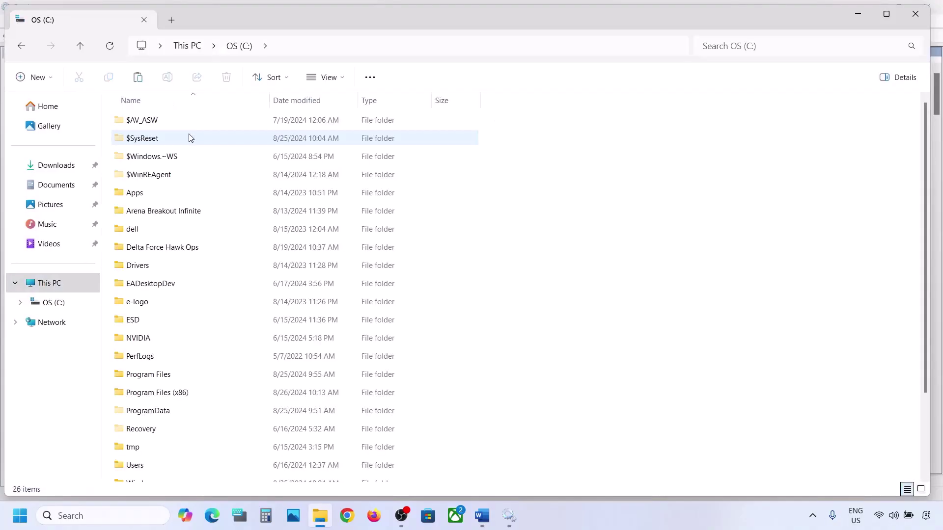
Step: Check the Hidden items display option for the C: drive and select the $WinREAgent folder
click(161, 178)
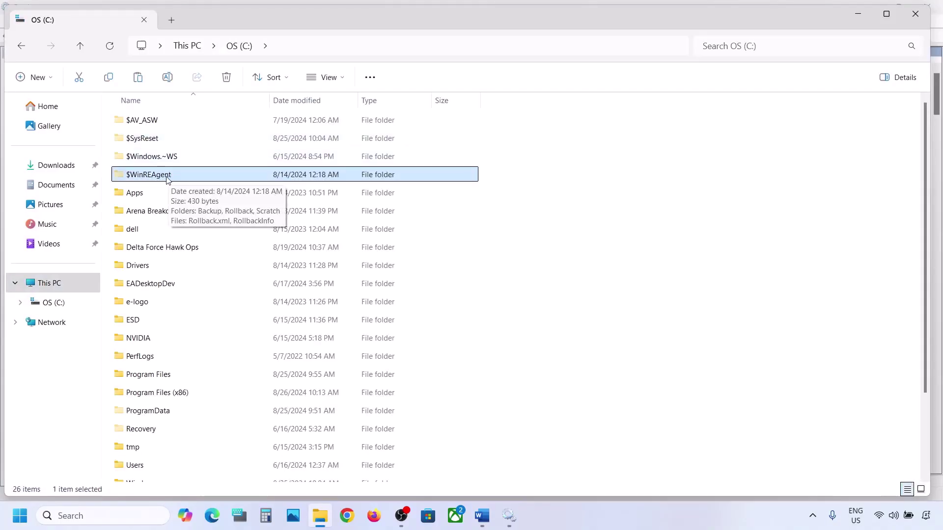
click(326, 77)
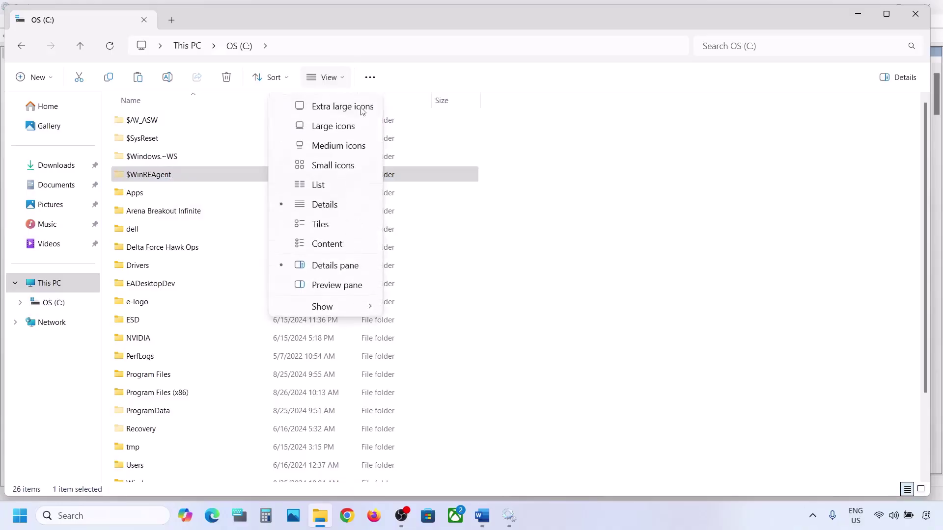
mouse_move(352, 307)
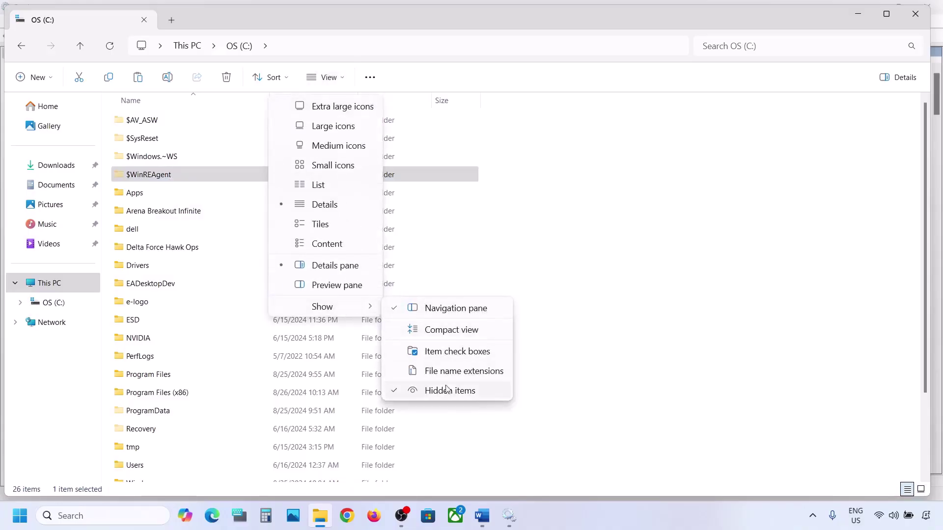
click(153, 177)
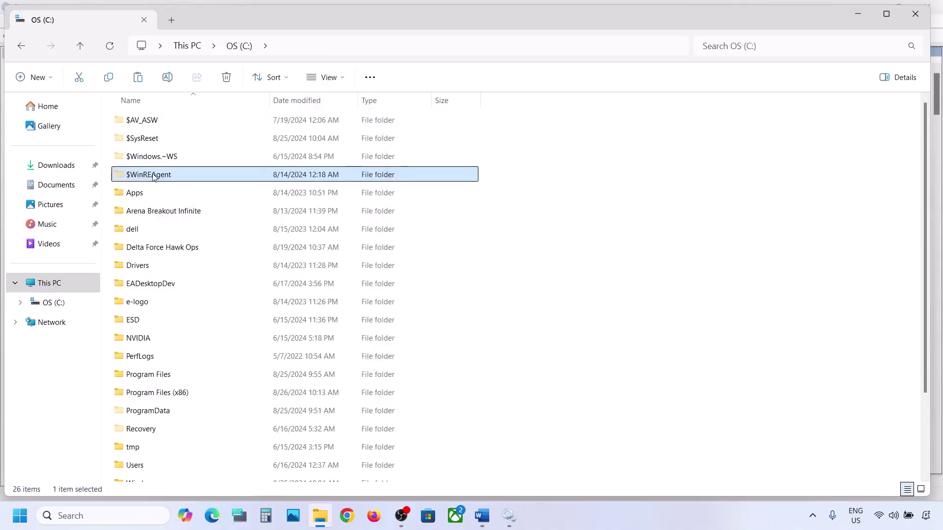
Step: Copy the $WinREAgent folder from the C: drive to the desktop
mouse_move(178, 177)
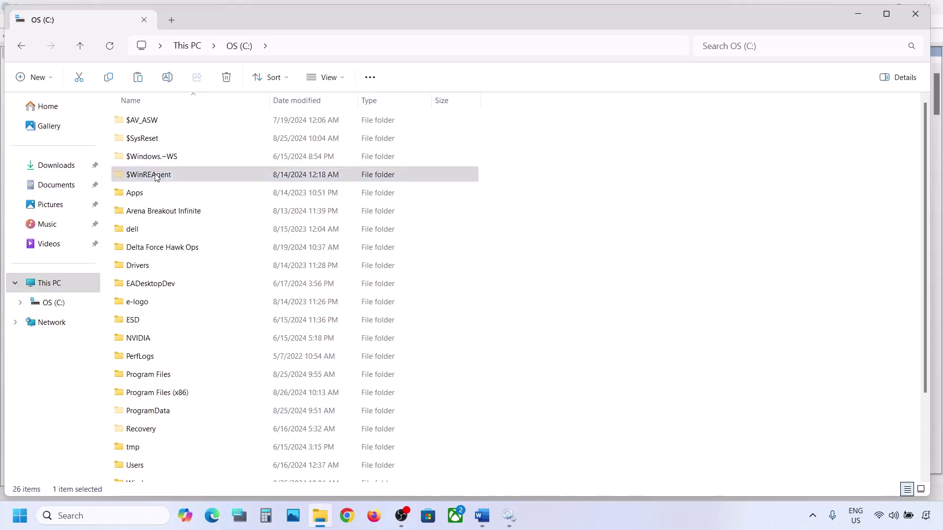
right_click(156, 177)
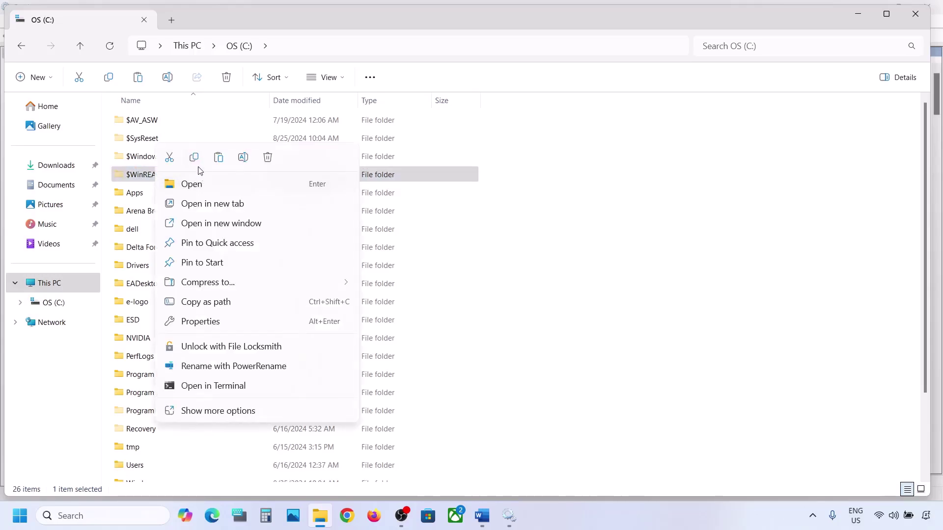
click(195, 159)
key(super+d)
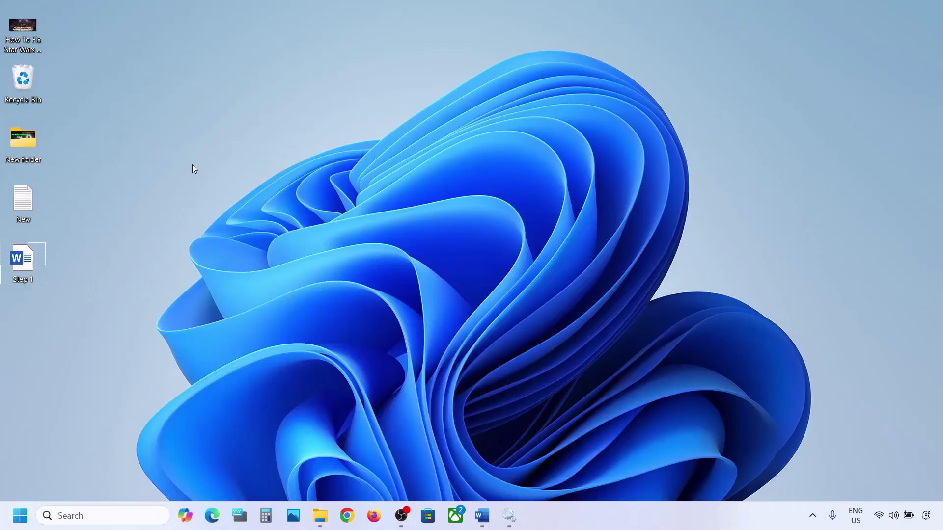
key(ctrl+v)
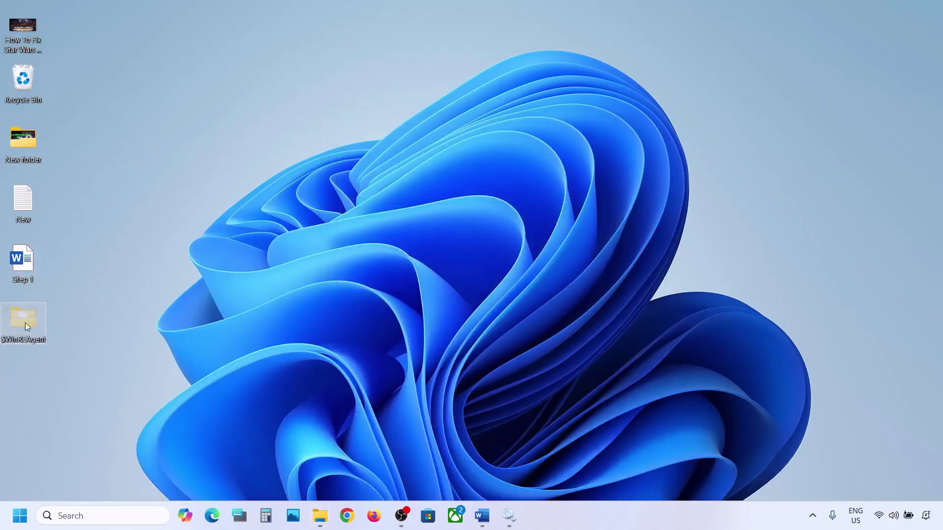
Step: Delete the original $WinREAgent folder from the C: drive
click(320, 515)
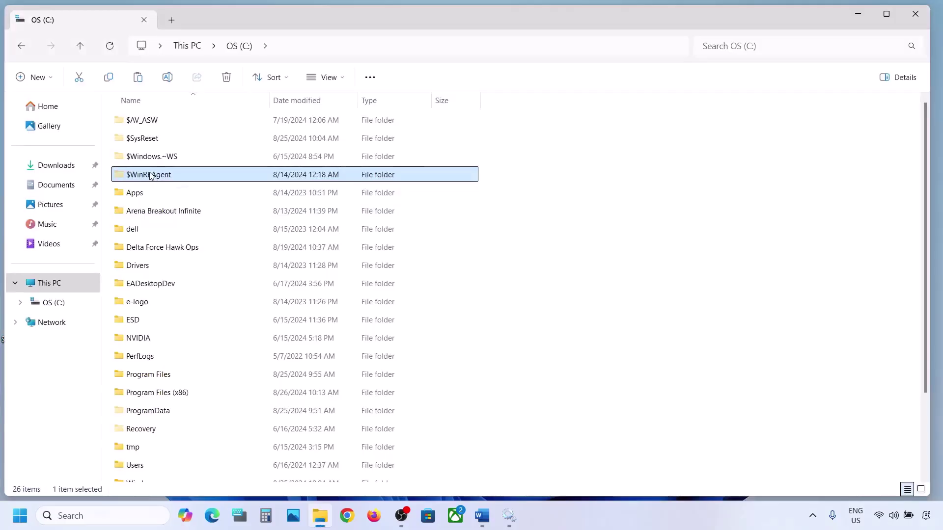
right_click(167, 176)
click(263, 157)
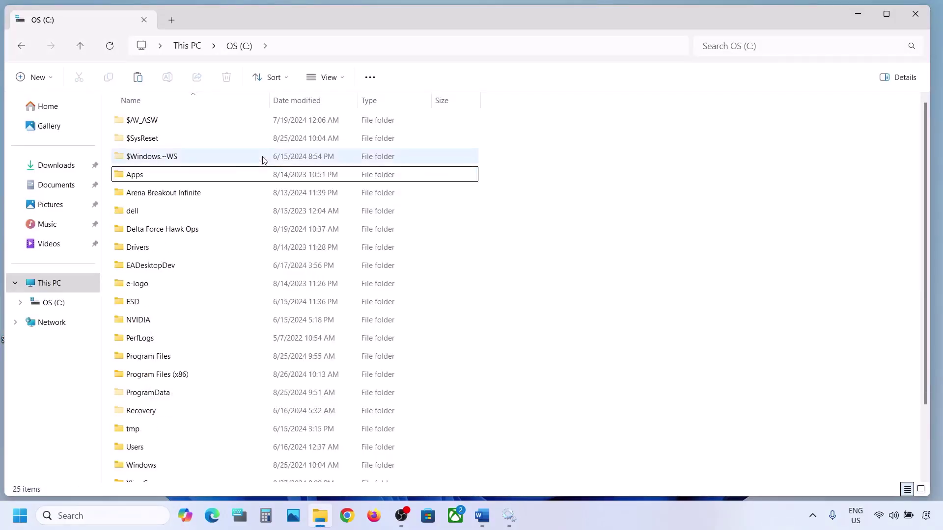
Step: View the Windows Update page in Settings and minimize the window
key(super+i)
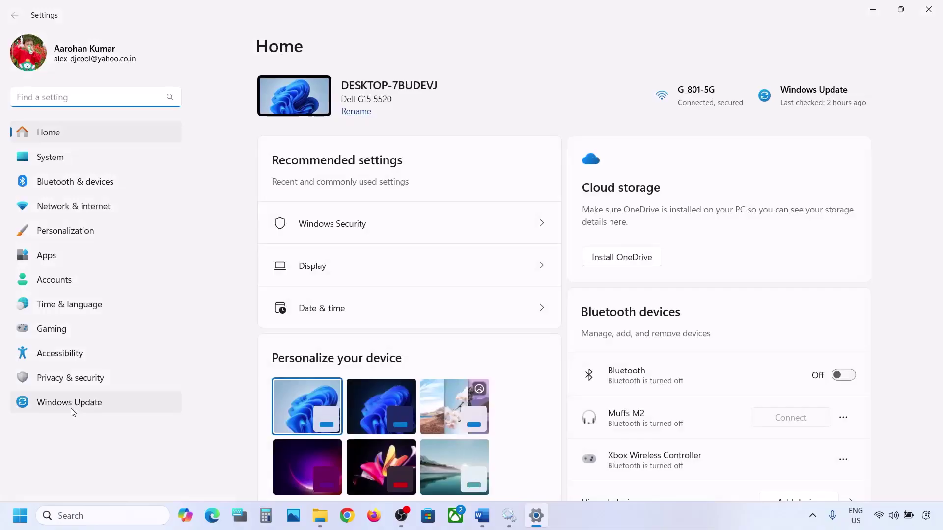
click(72, 410)
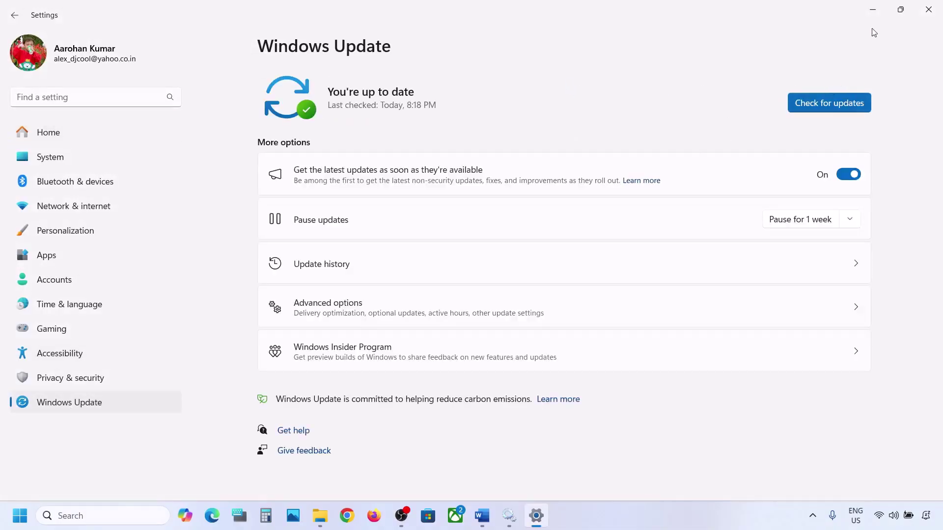
click(873, 10)
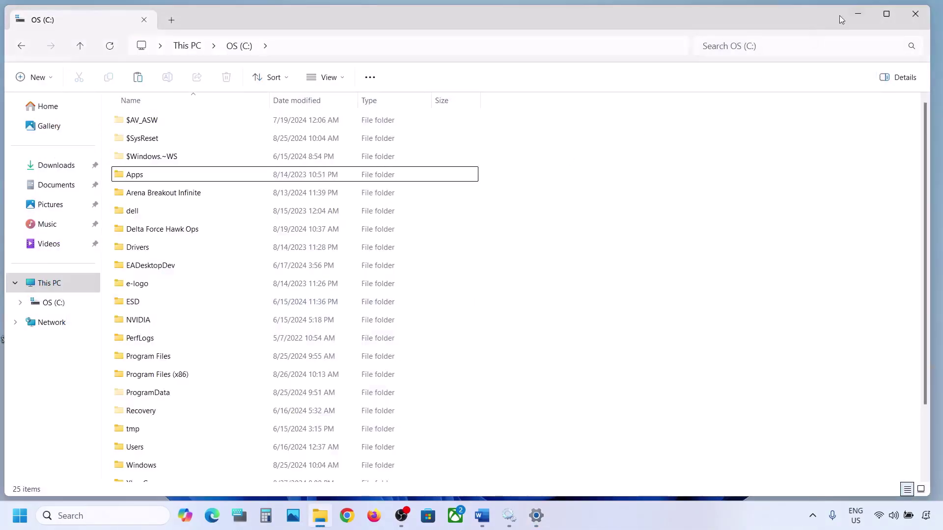
Step: Minimize the C: drive window and view the Restart option among the power choices, leaving without restarting
click(858, 17)
click(19, 516)
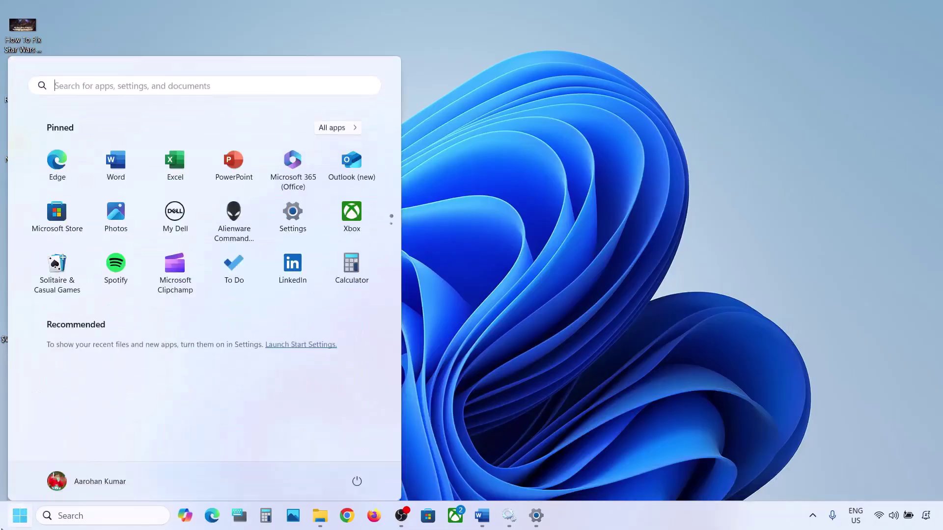
click(357, 474)
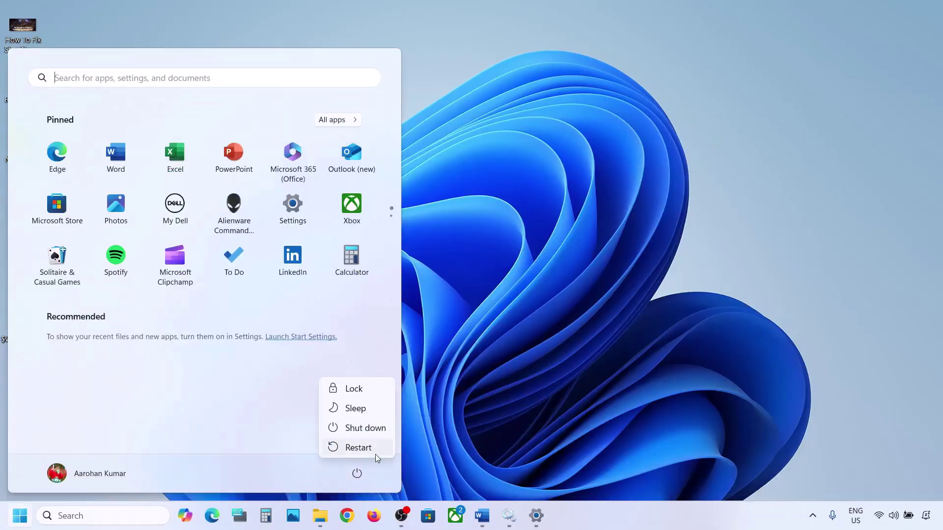
click(517, 361)
click(517, 361)
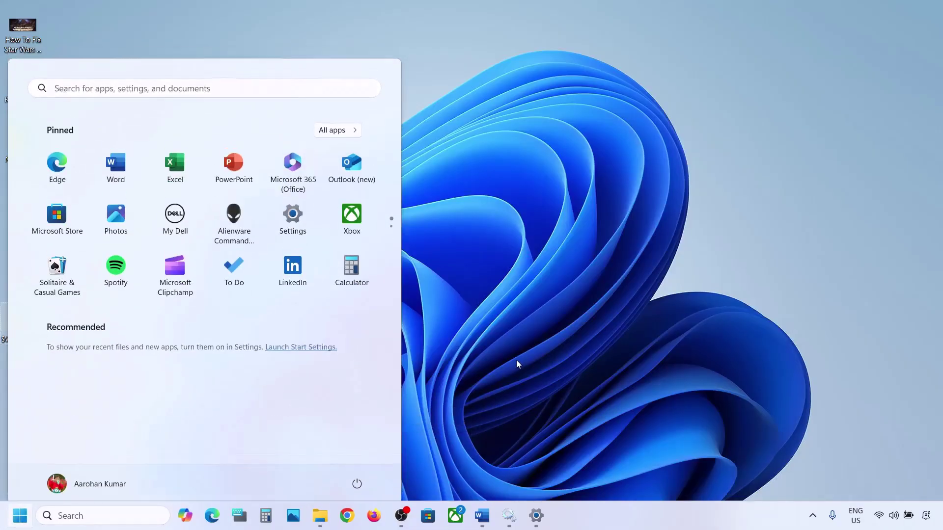
Step: Move the $WinREAgent folder from the desktop back to the C: drive and minimize the window
right_click(22, 317)
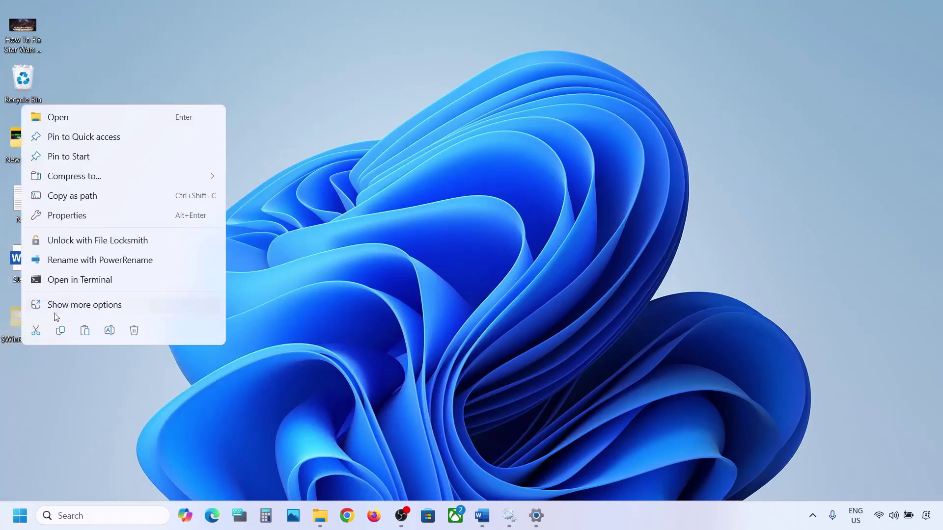
click(40, 332)
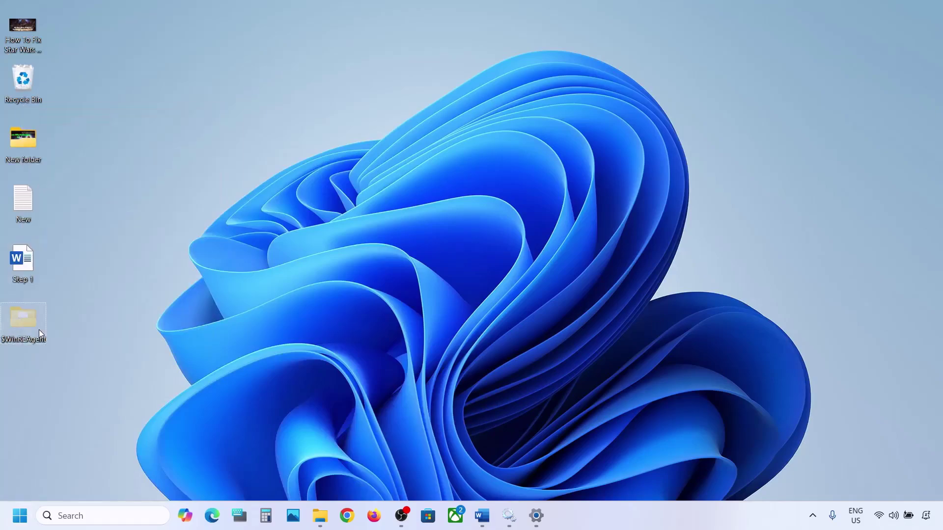
click(320, 516)
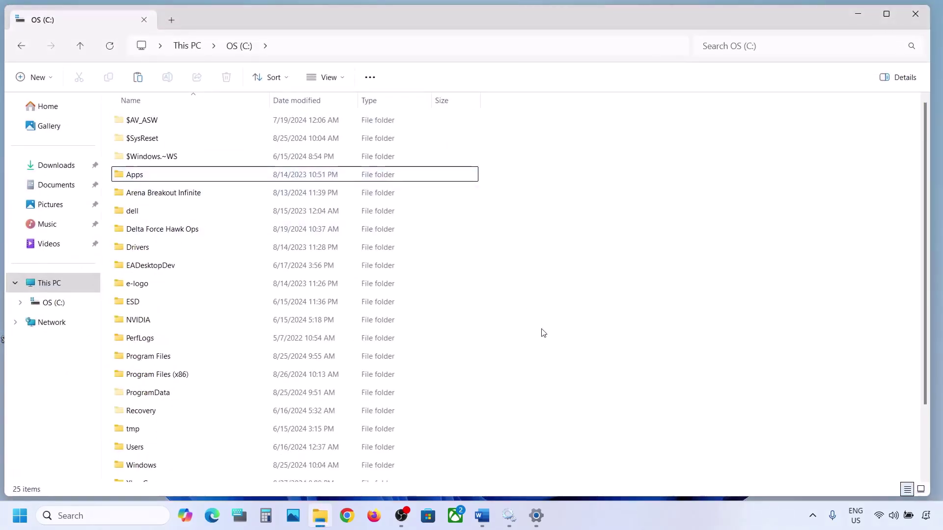
key(ctrl+v)
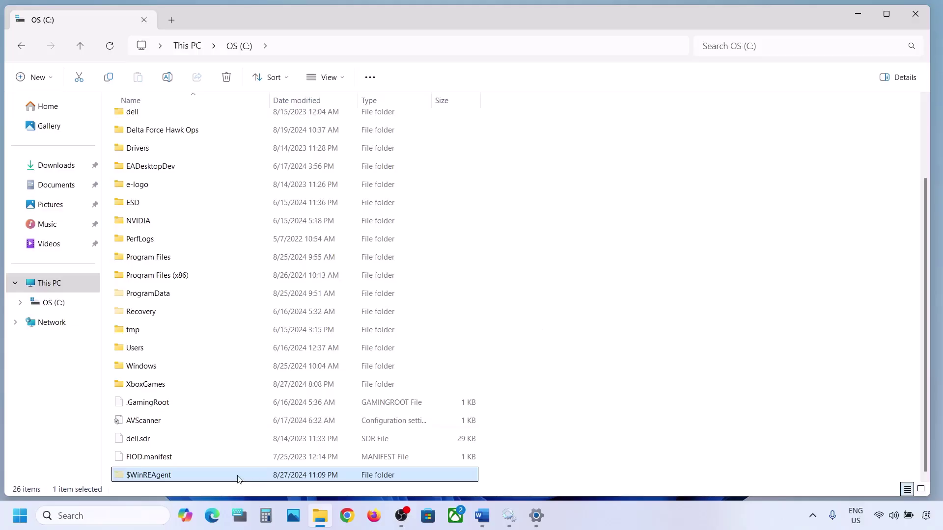
click(848, 22)
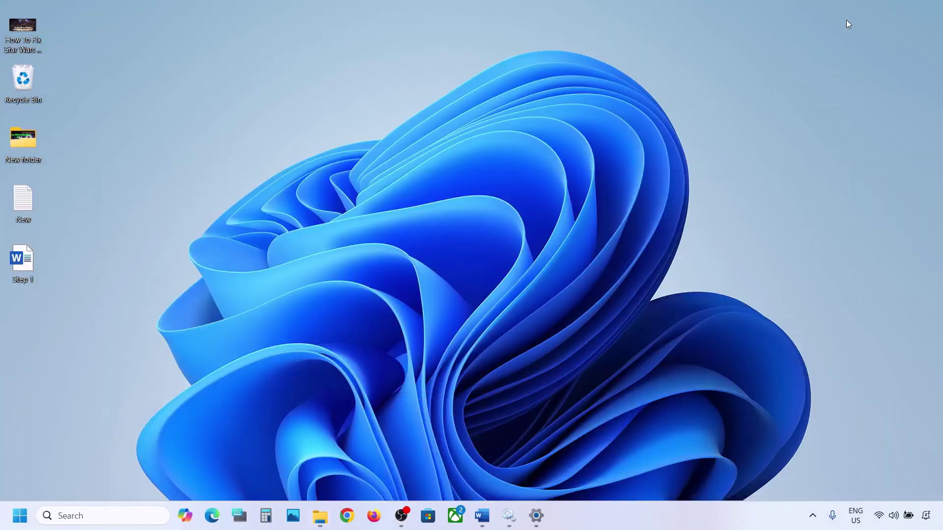
Step: Switch to the Word document and highlight the Step 3 text "Run Update Troubleshooter"
click(482, 515)
scroll(299, 288, down, 2)
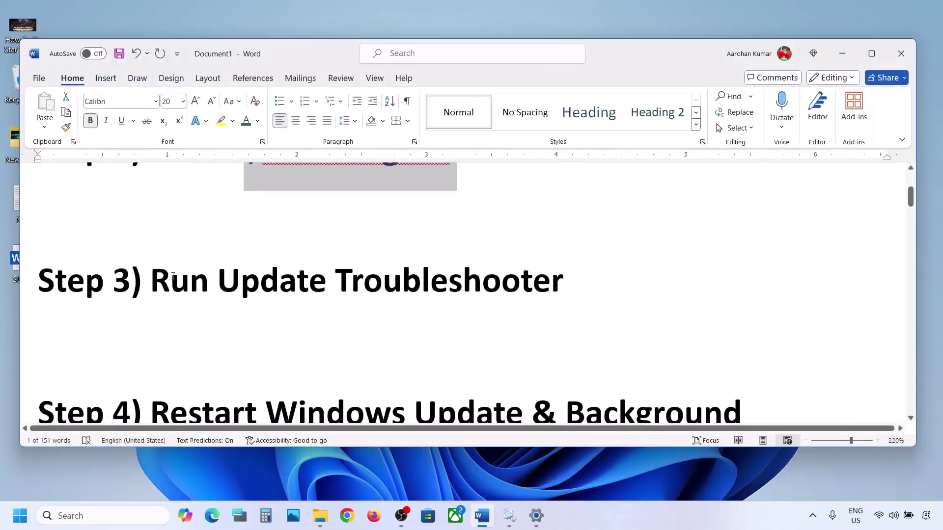
drag(151, 282, 563, 284)
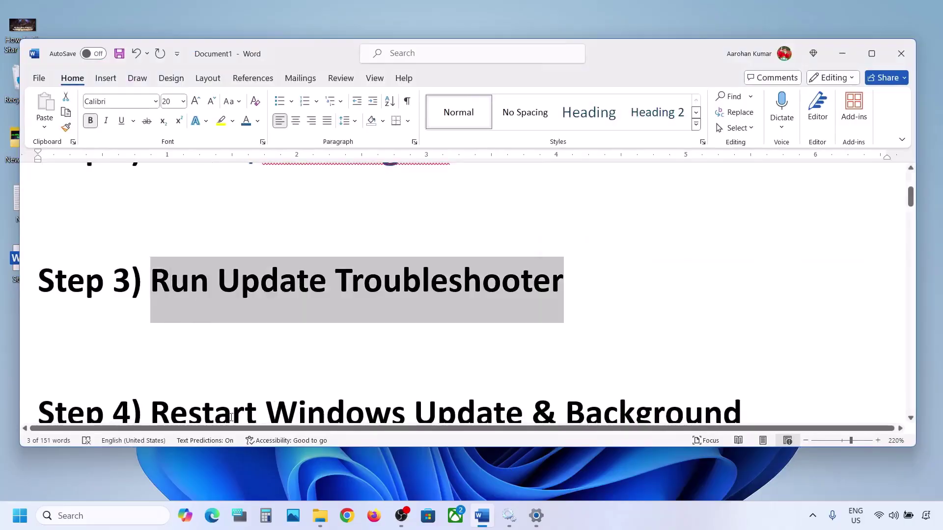
Step: Run the Windows Update troubleshooter from the other troubleshooters in the System settings
click(20, 516)
click(293, 208)
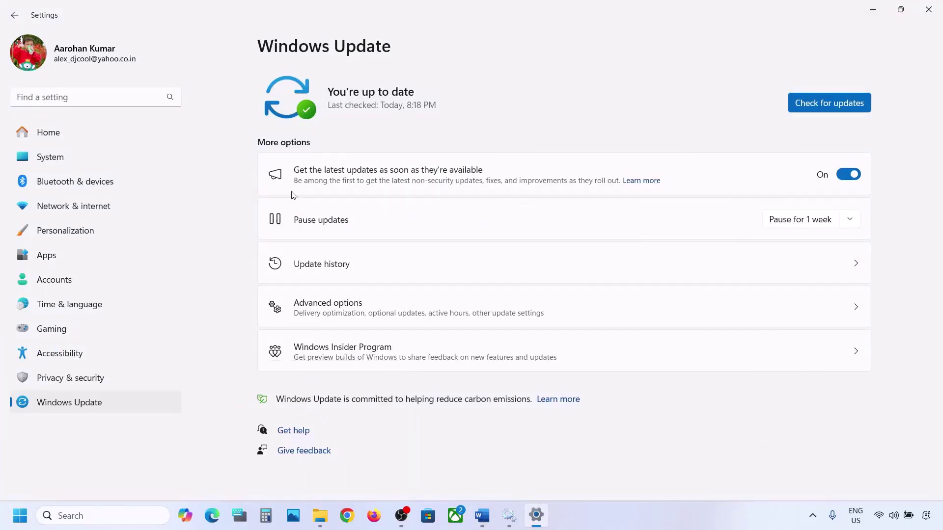
click(88, 162)
scroll(354, 237, down, 8)
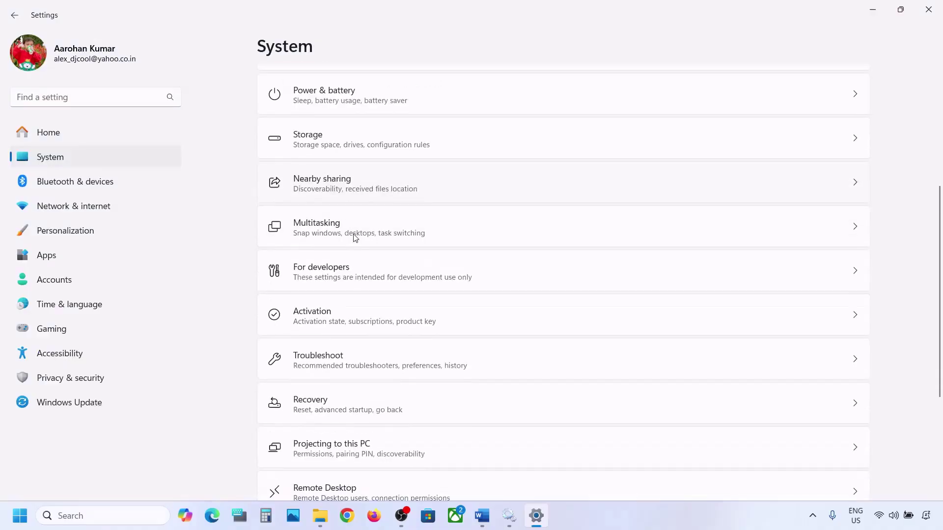
click(329, 357)
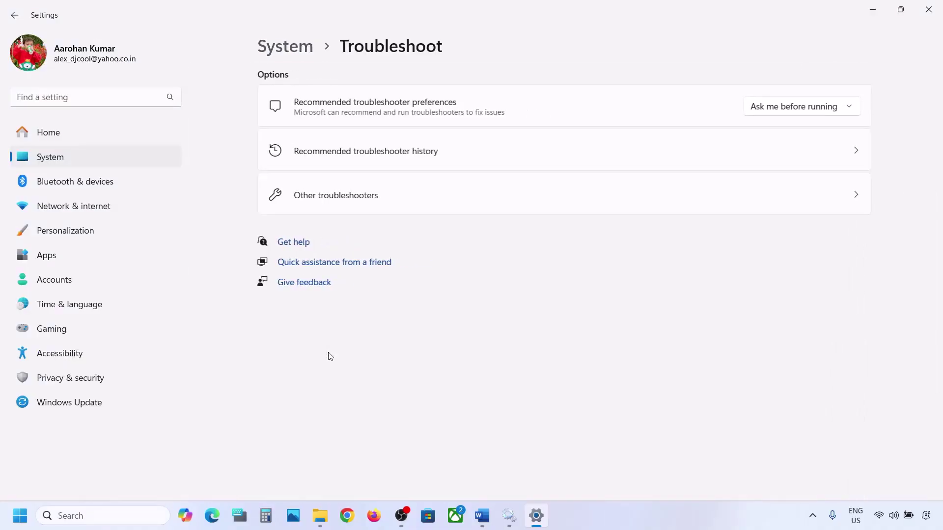
click(322, 207)
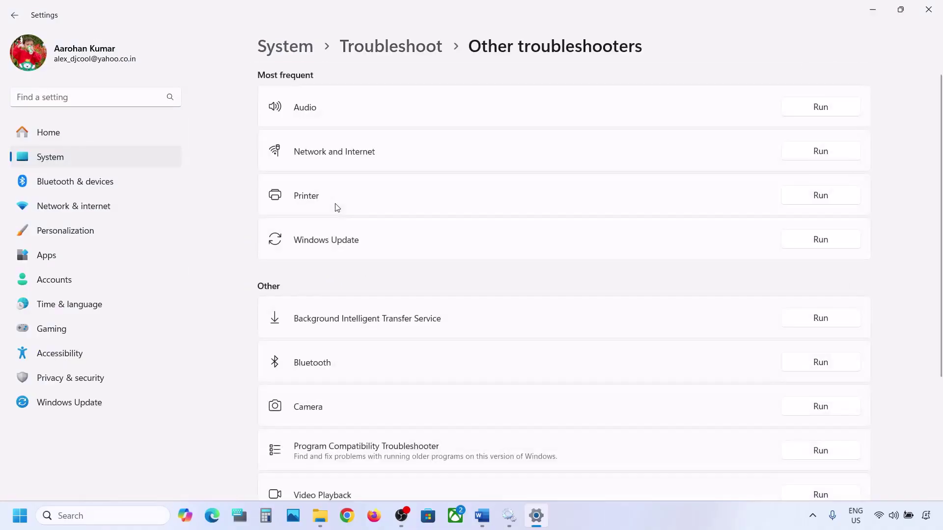
scroll(334, 206, down, 1)
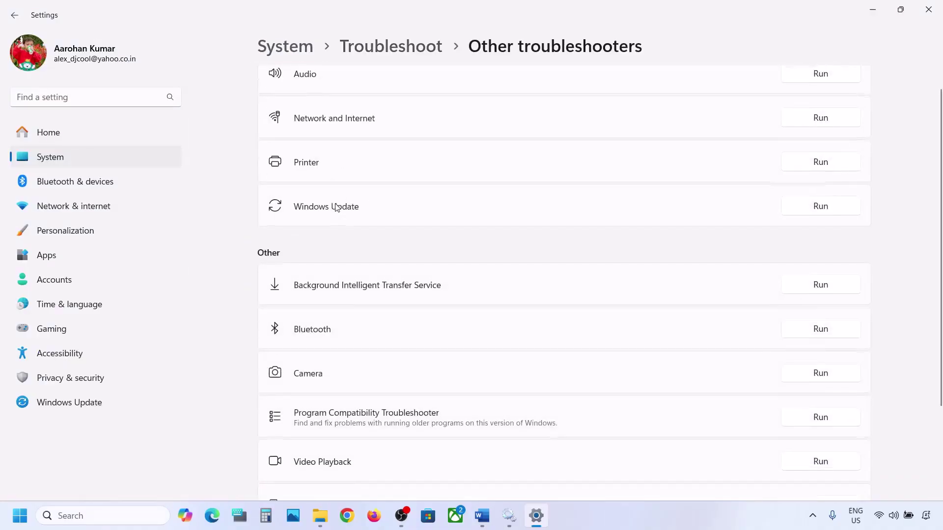
click(822, 214)
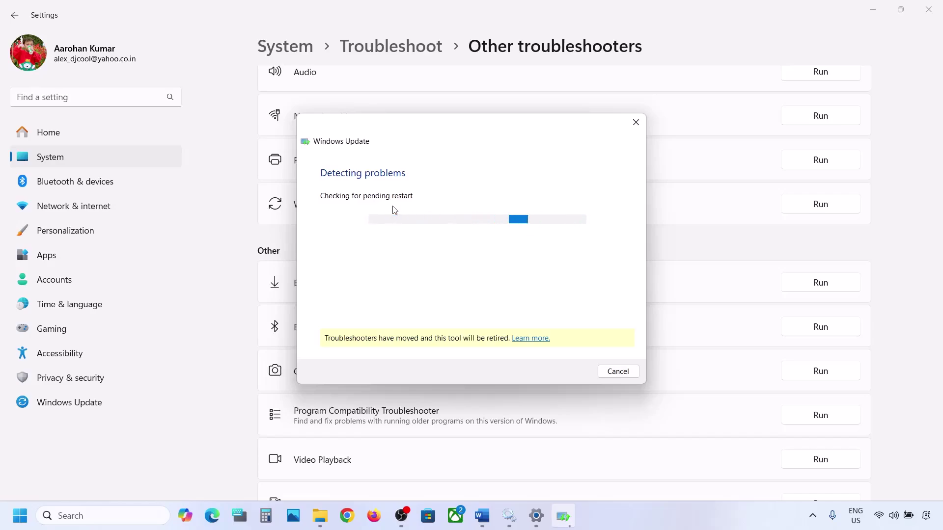
Step: Switch to the Word document and highlight the Step 4 text about restarting Windows Update and Background intelligent transfer service
click(481, 516)
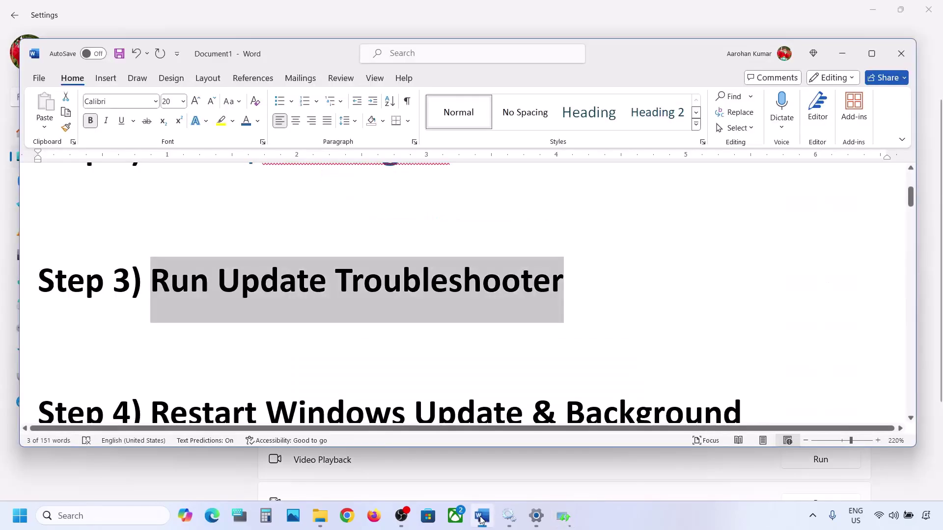
scroll(338, 317, down, 3)
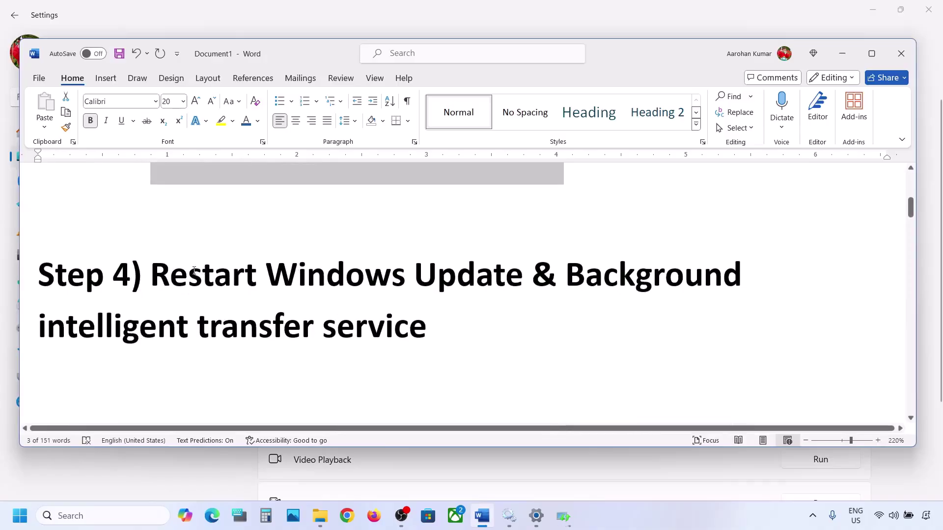
drag(155, 275, 406, 320)
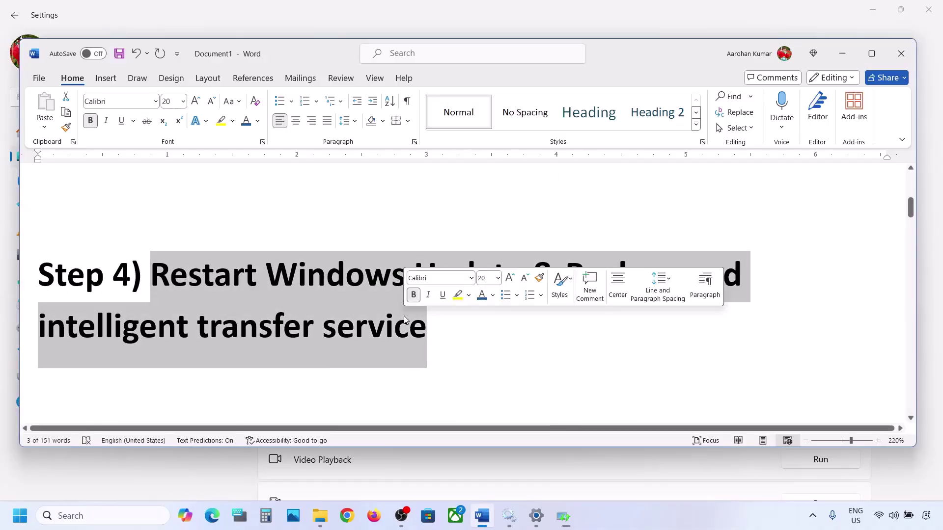
Step: Search Windows for "services" and open the Services console
click(83, 516)
text(services)
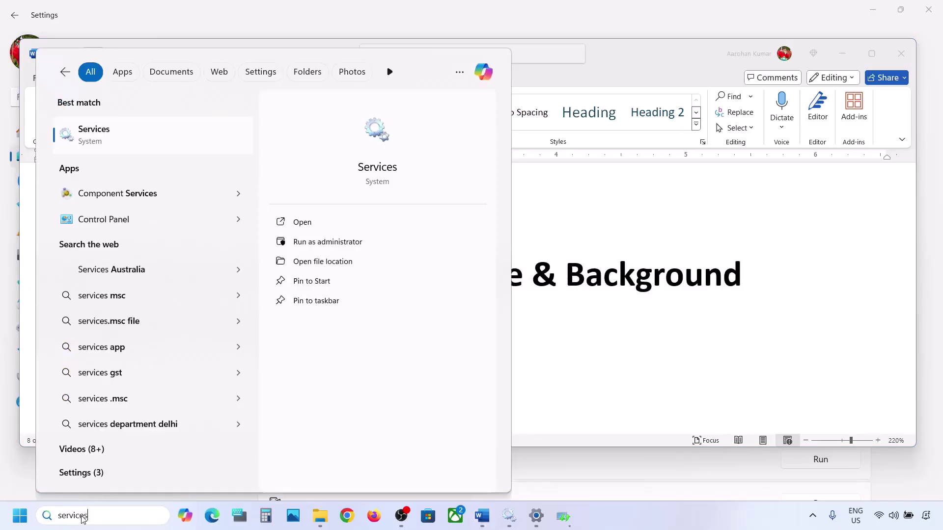
key(Return)
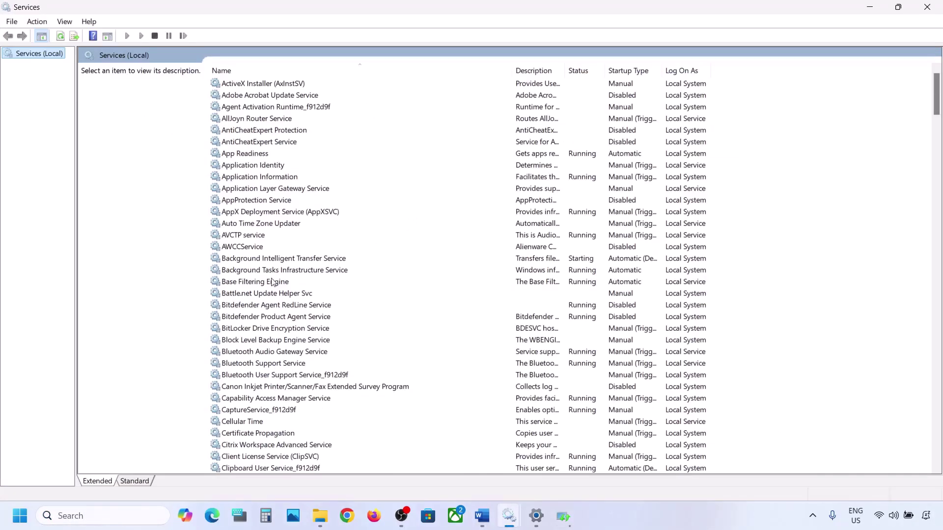
Step: Set the Windows Update service's startup type to Automatic and restart the service
click(273, 283)
key(w)
scroll(309, 382, down, 8)
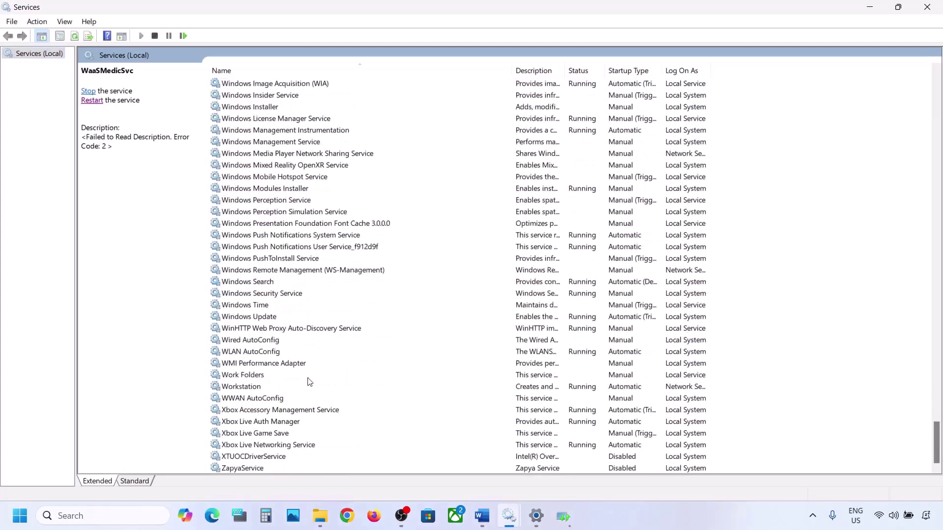
click(254, 318)
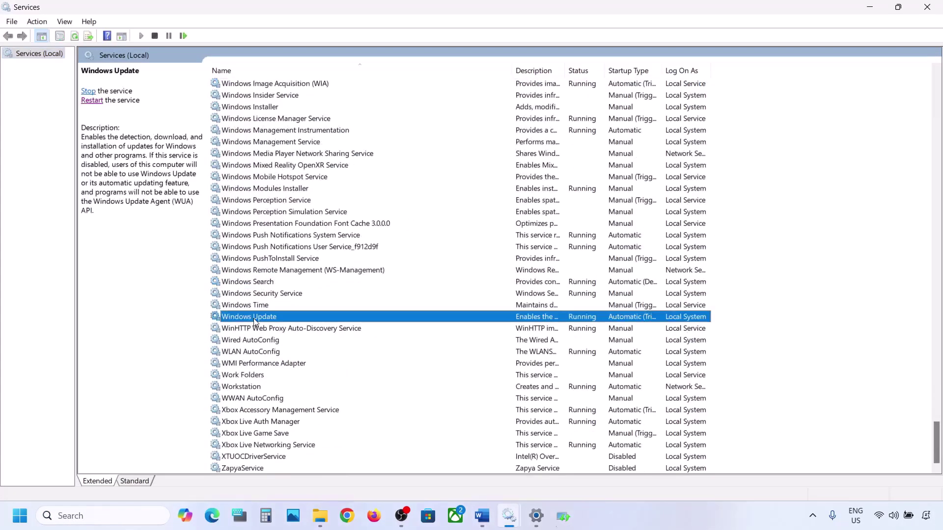
double_click(308, 319)
click(458, 243)
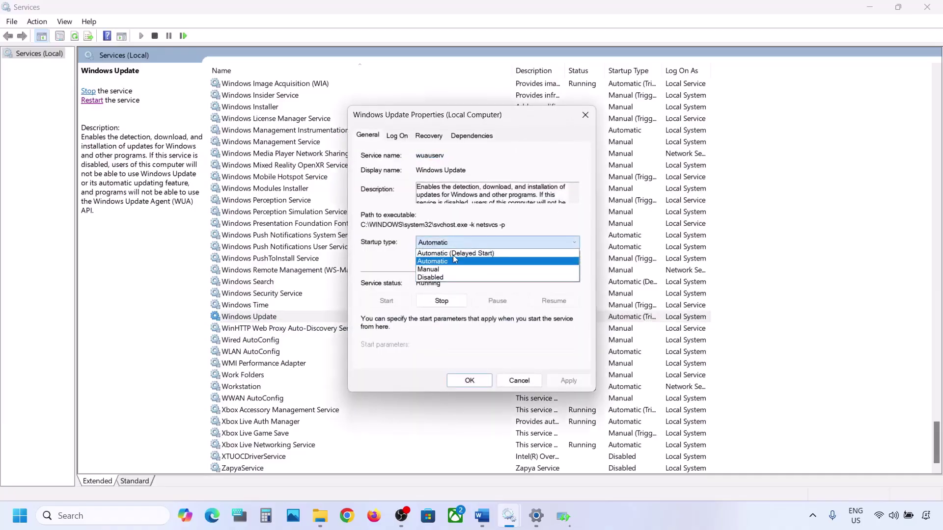
click(450, 263)
click(554, 380)
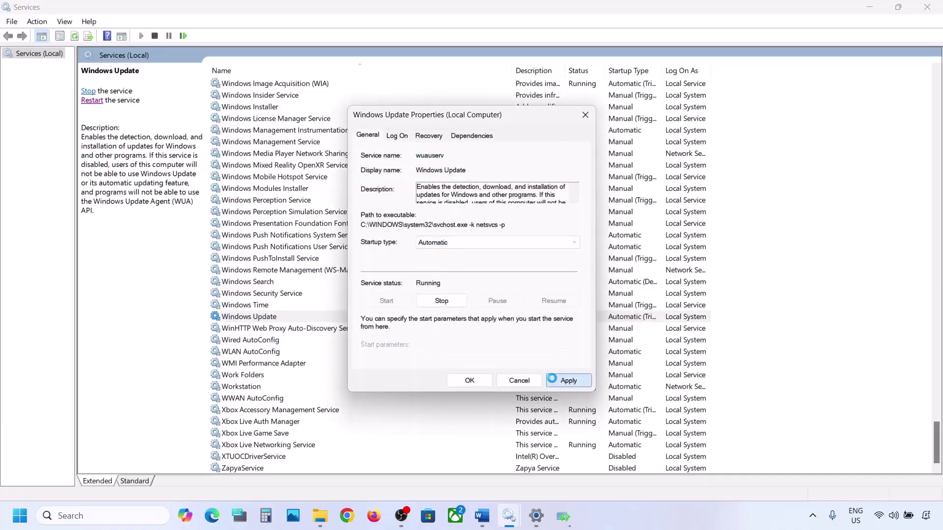
click(453, 383)
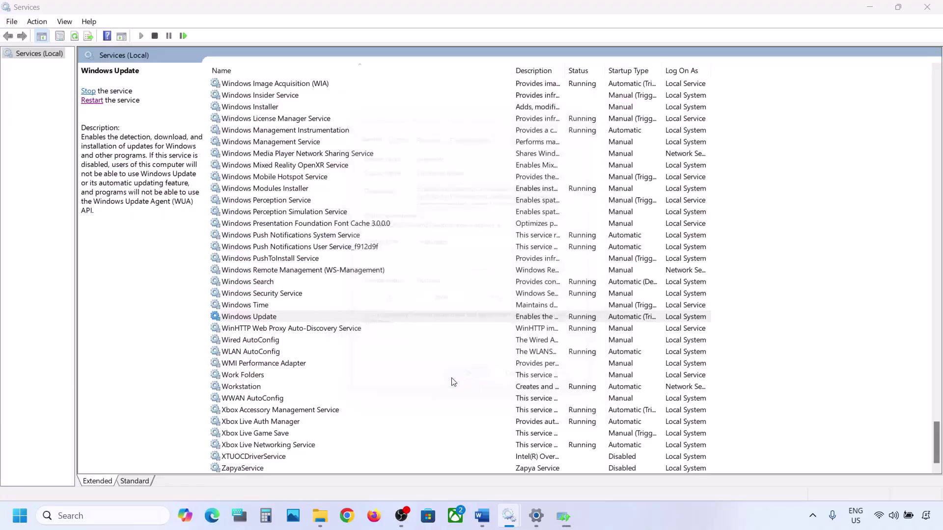
right_click(255, 319)
click(297, 378)
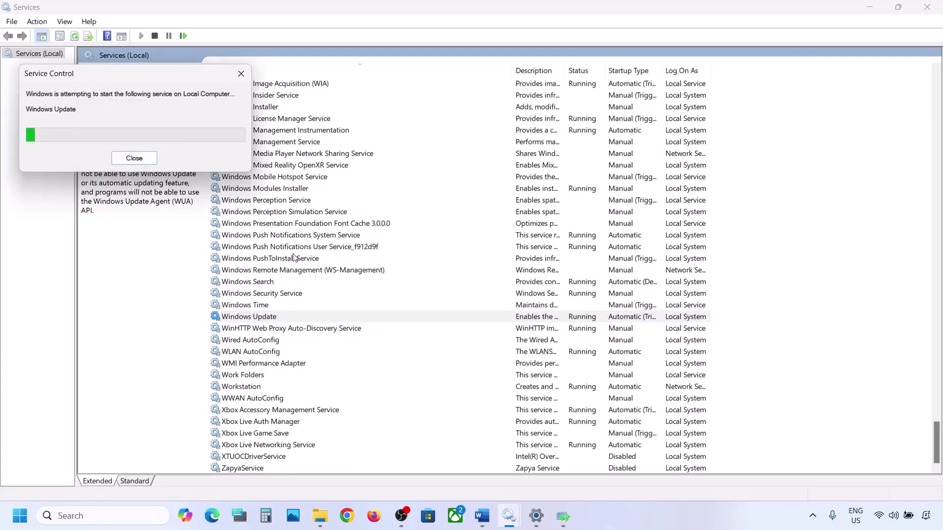
Step: Set the Background Intelligent Transfer Service's startup type to Automatic and restart the service
click(277, 247)
key(b)
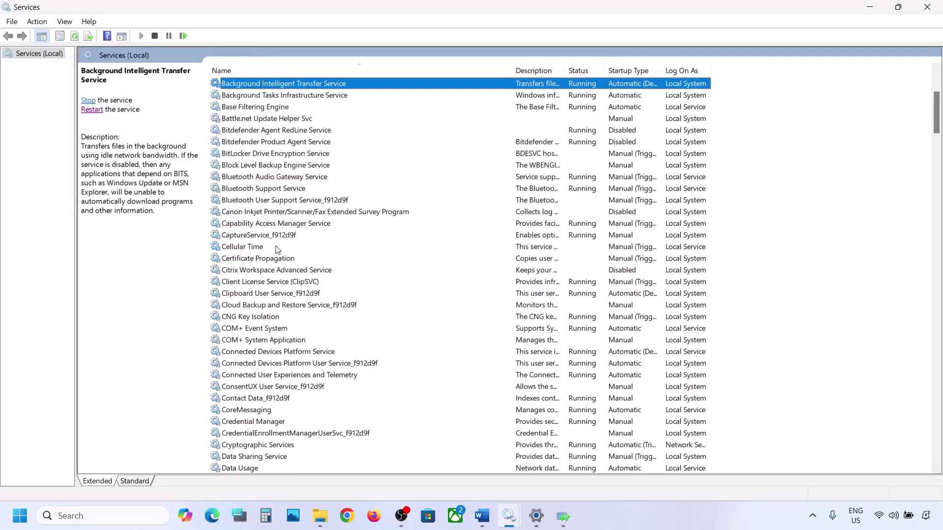
scroll(283, 199, up, 3)
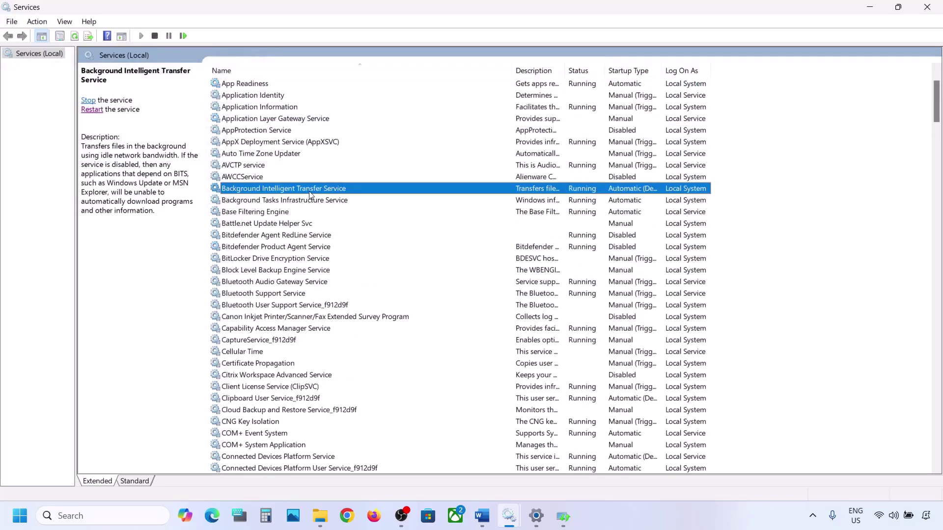
double_click(309, 194)
click(432, 244)
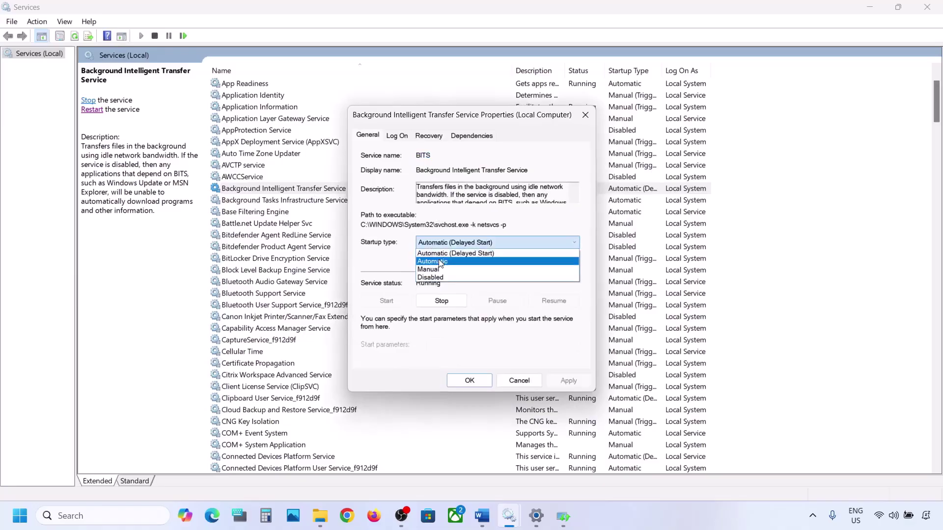
click(440, 262)
click(568, 381)
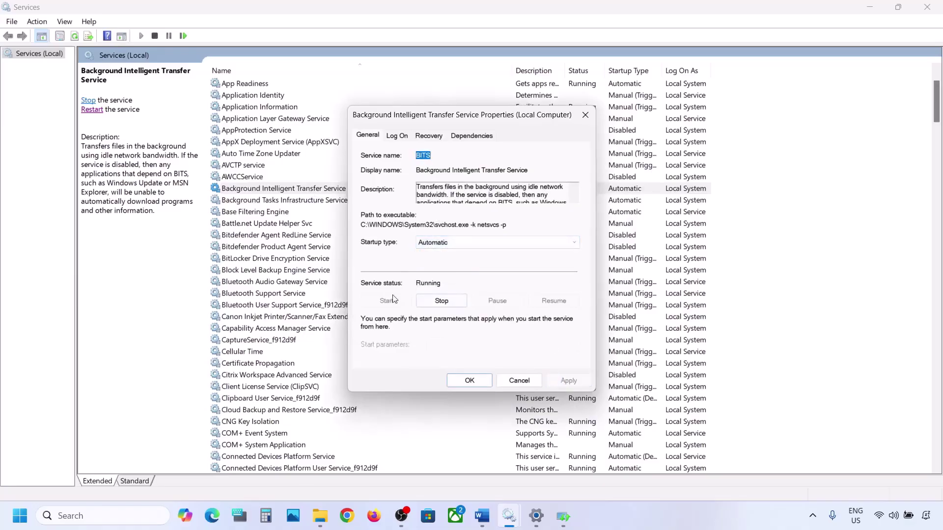
click(469, 380)
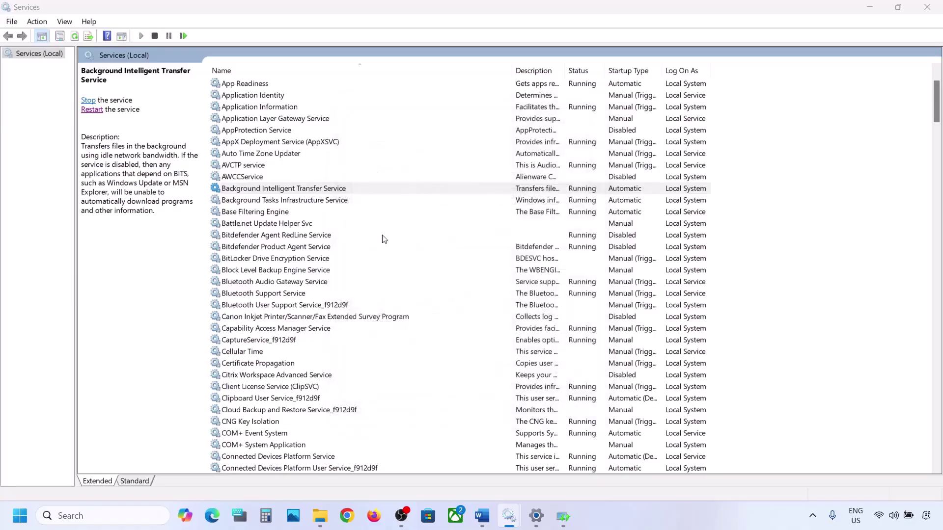
right_click(289, 192)
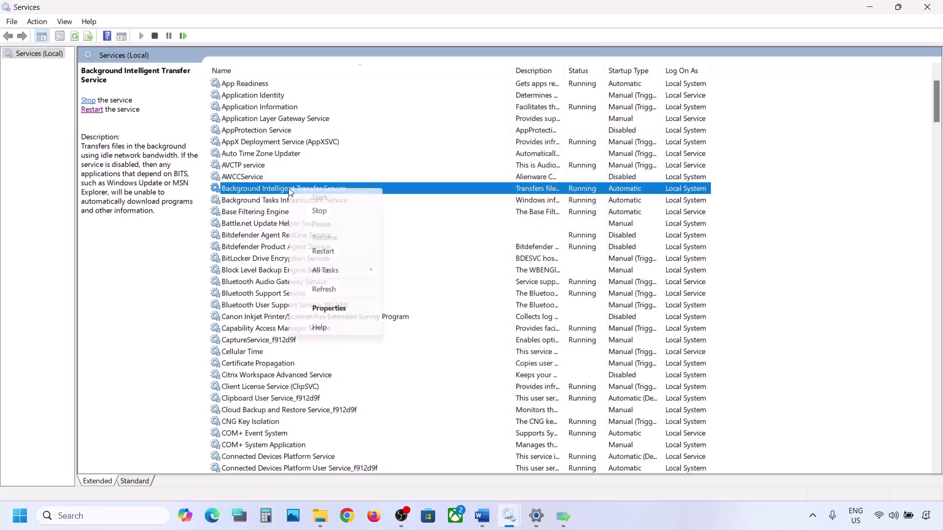
click(323, 251)
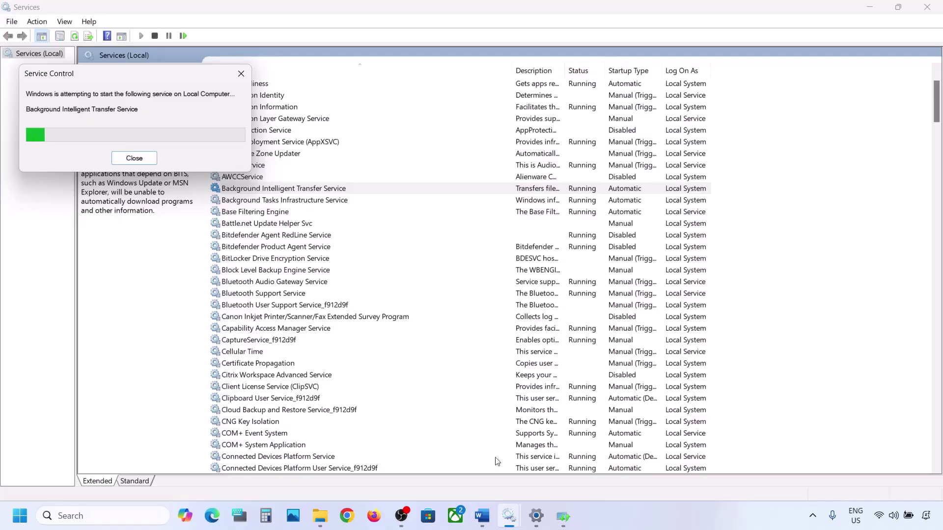
mouse_move(485, 520)
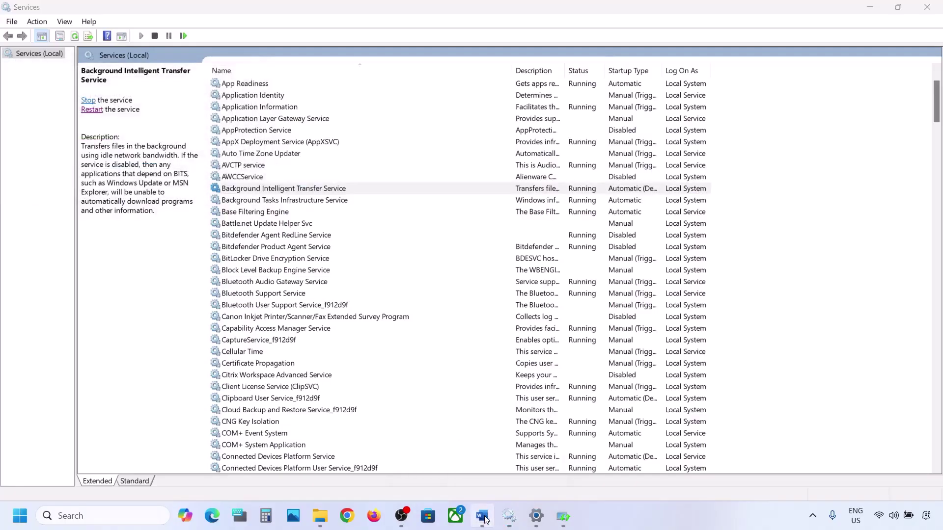
Step: Switch to the Word document and copy the Windows 11 download page link under Step 5
click(484, 518)
scroll(453, 354, down, 5)
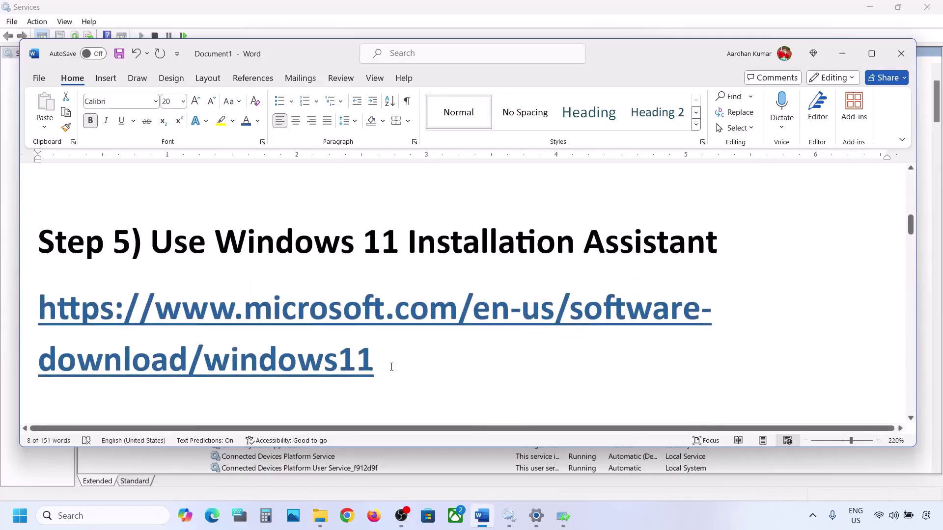
drag(391, 367, 40, 314)
right_click(39, 314)
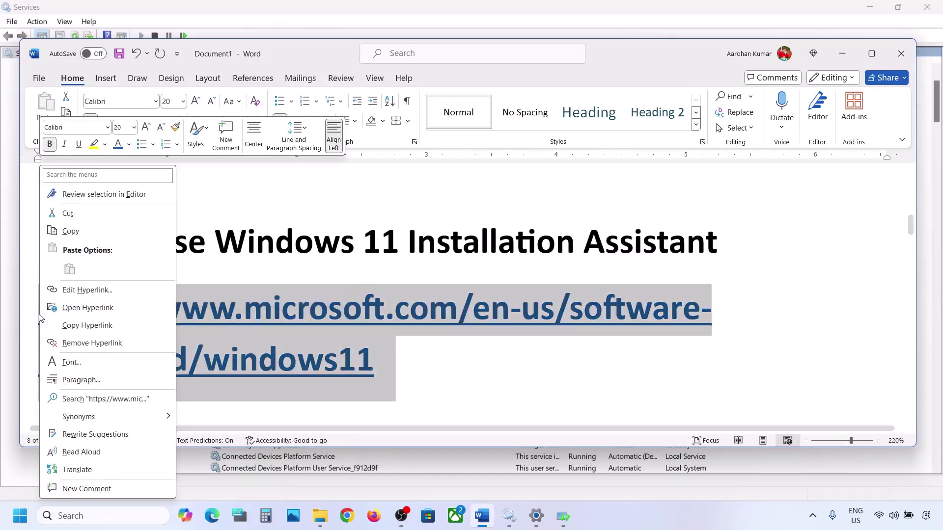
click(90, 229)
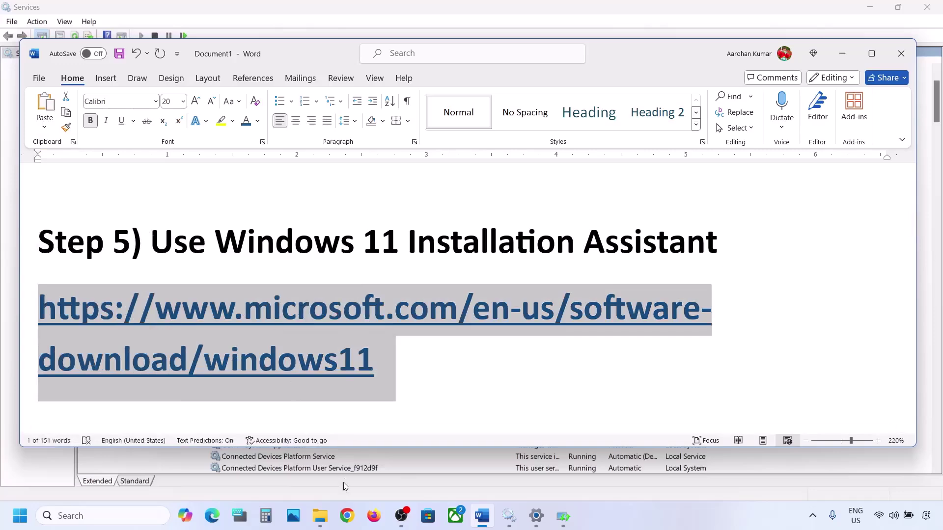
click(348, 516)
key(ctrl+v)
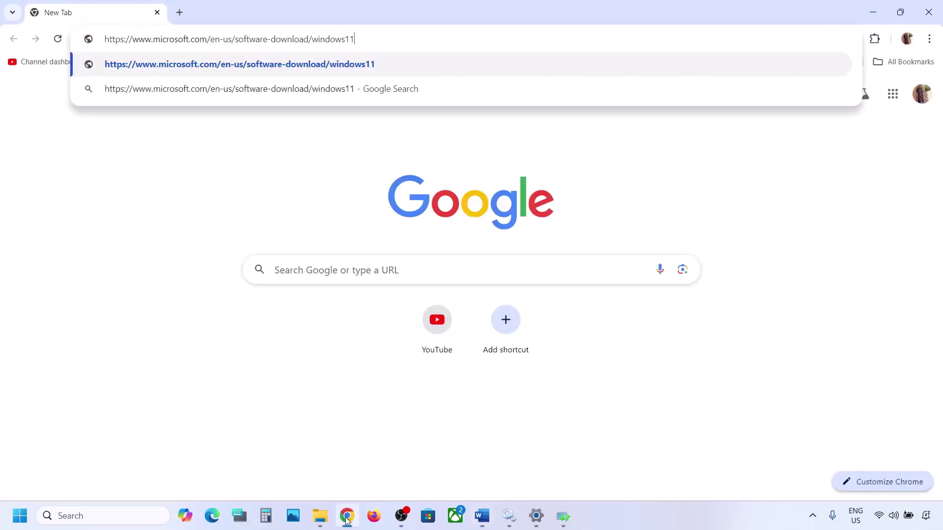
key(Return)
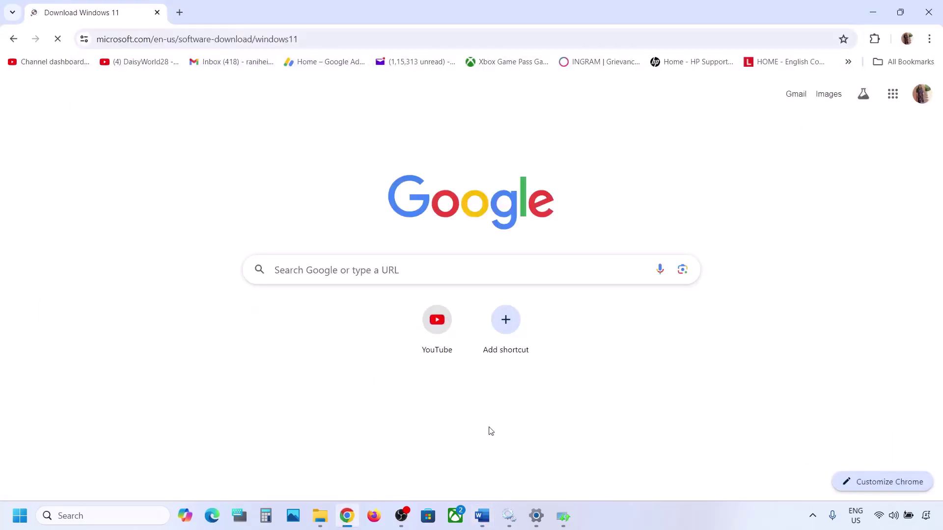
Step: Download and run the Windows 11 Installation Assistant, and minimize its window
scroll(400, 330, down, 1)
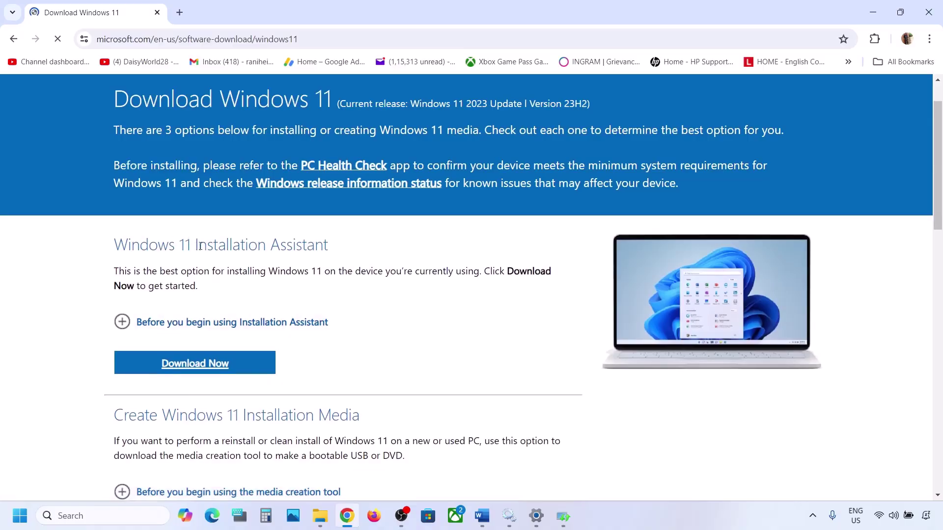
click(202, 362)
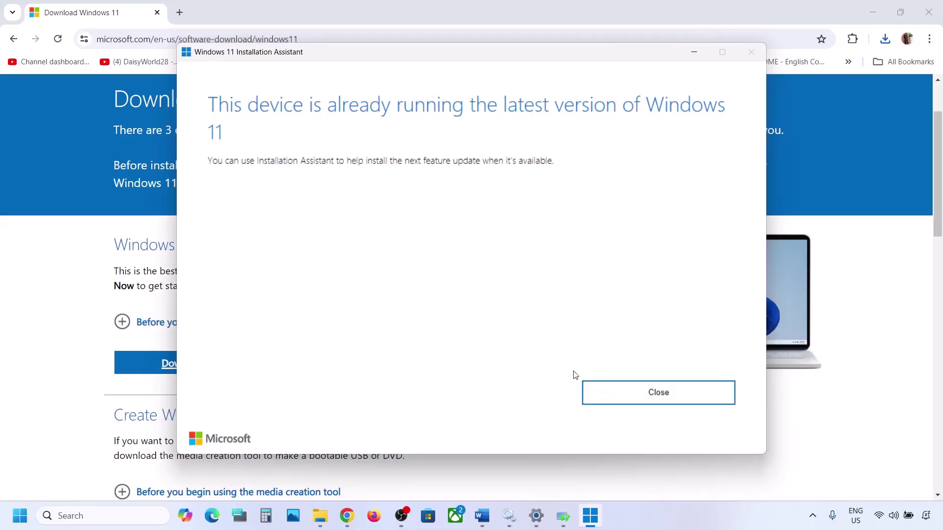
click(701, 56)
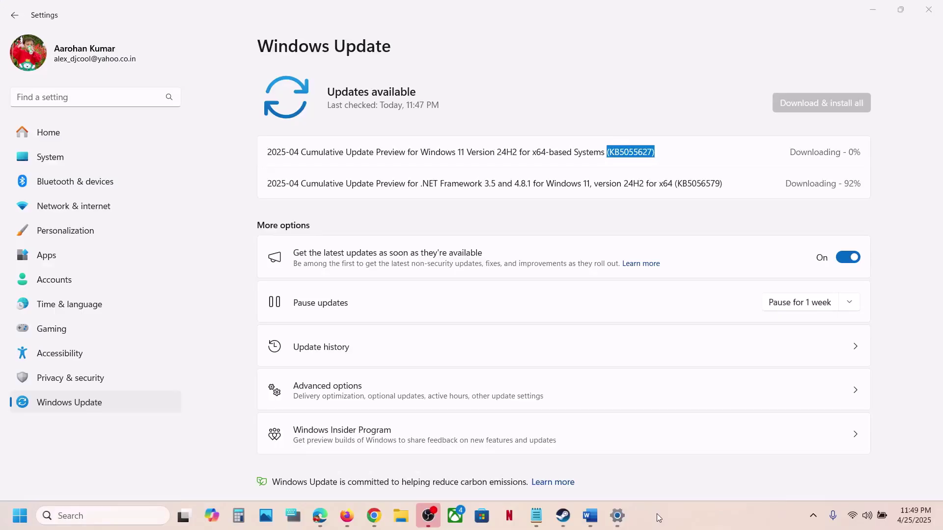
Step: Open the Word document's Microsoft Update Catalog link in a maximized Chrome window and copy the number KB5055627 from the Windows Update settings
click(590, 515)
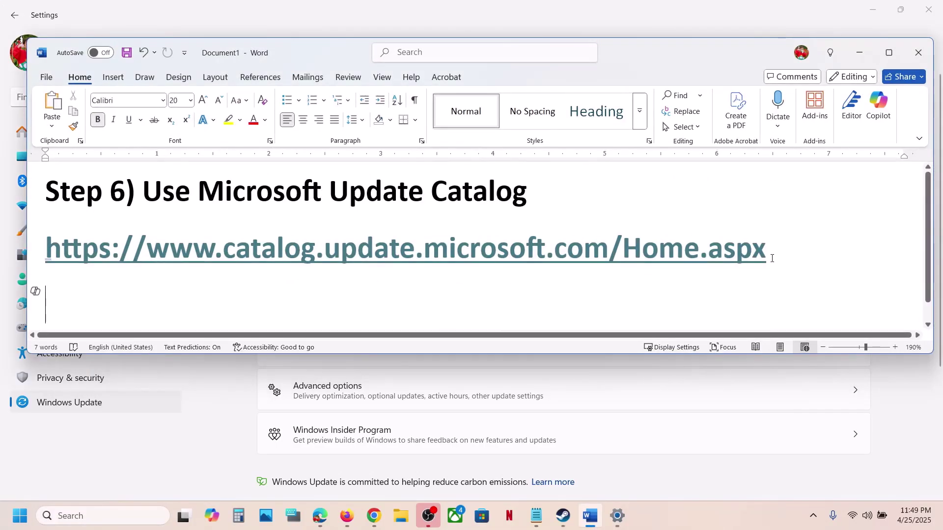
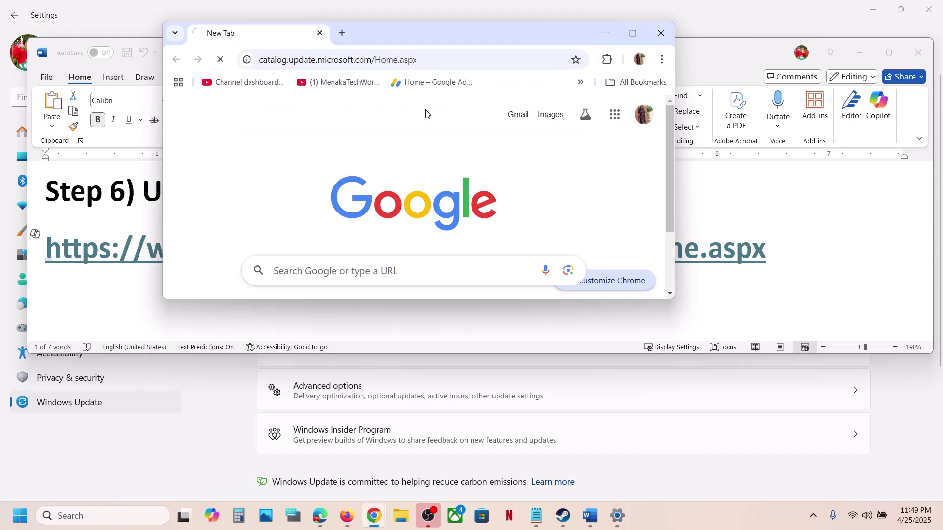
click(633, 33)
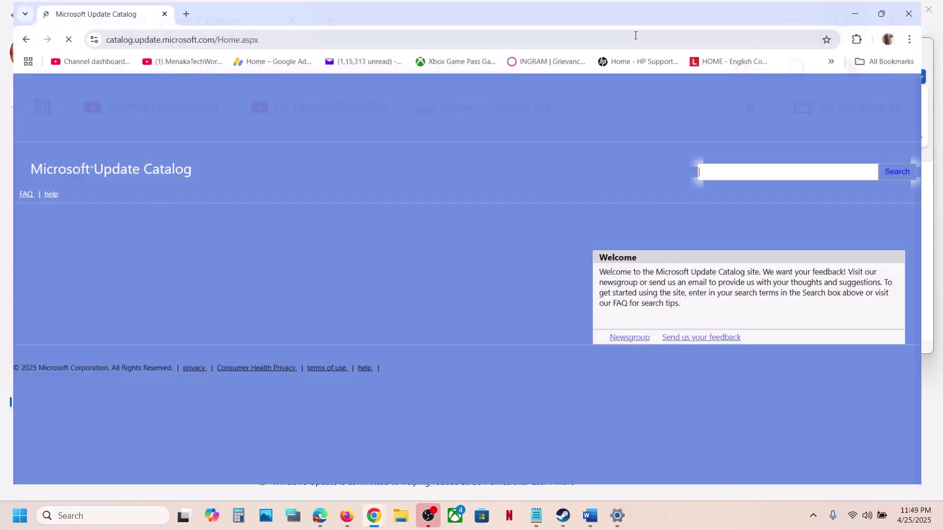
click(618, 515)
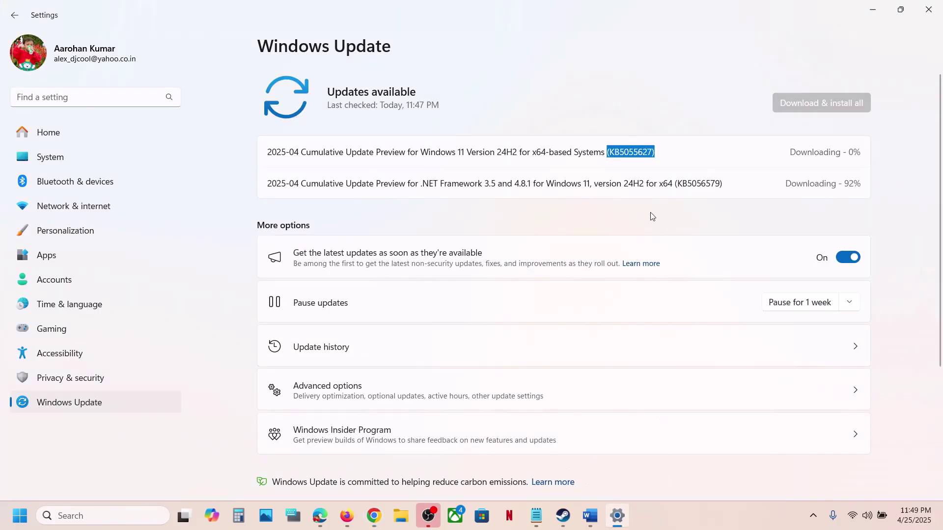
double_click(634, 152)
key(ctrl+c)
Step: Search the Microsoft Update Catalog for KB5055627 and reload the results page
click(868, 15)
key(ctrl+v)
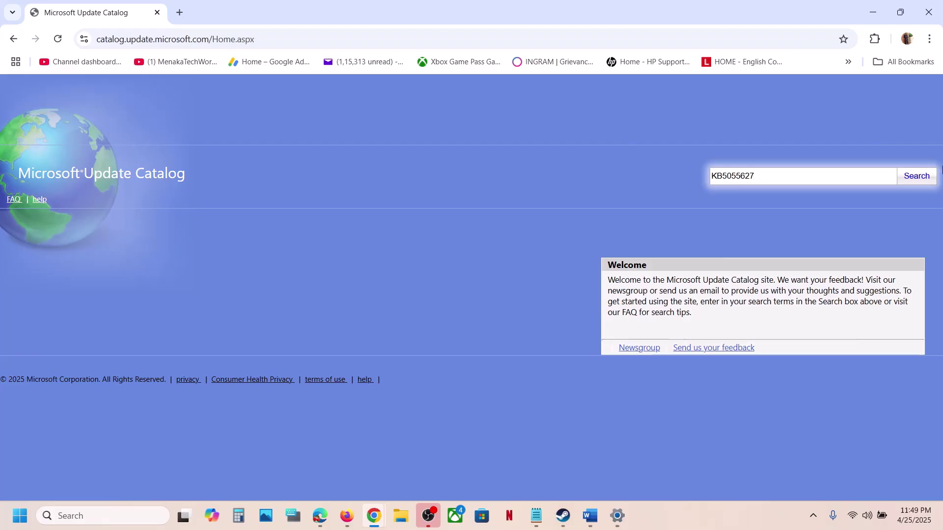
click(915, 178)
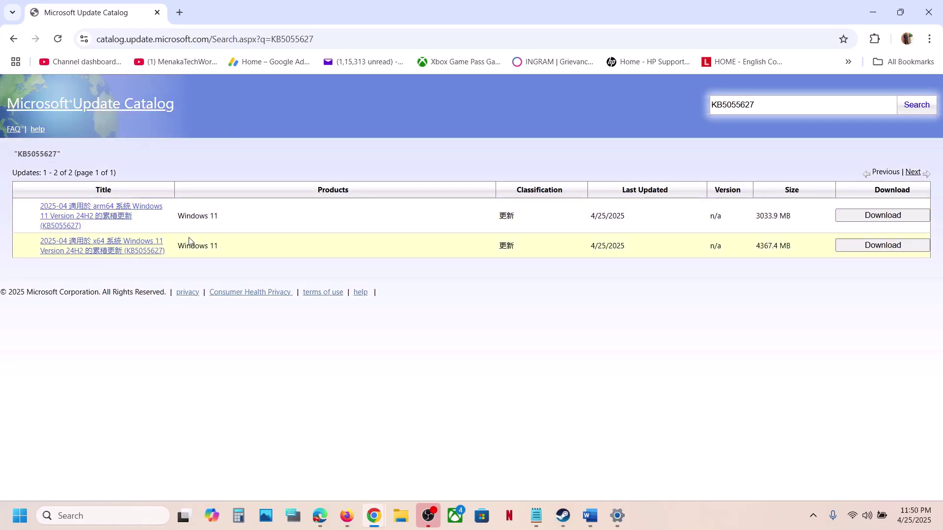
click(58, 41)
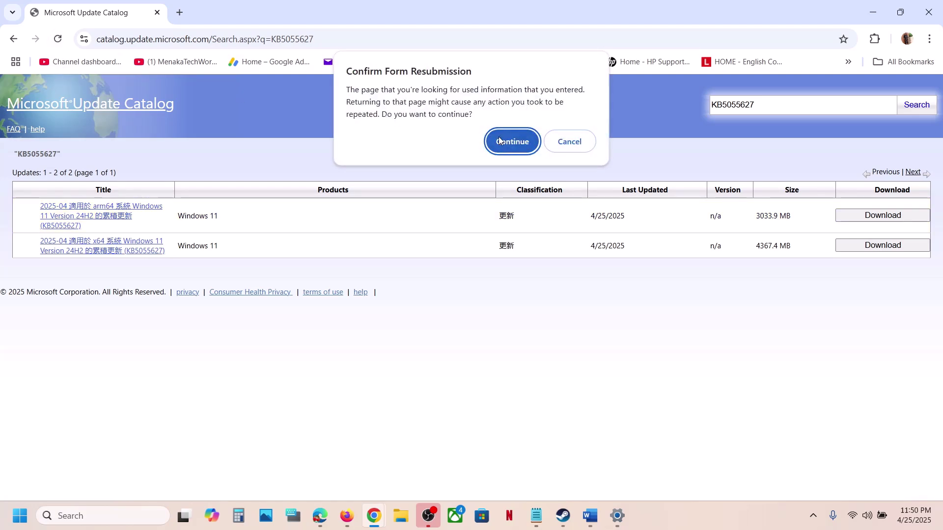
click(499, 141)
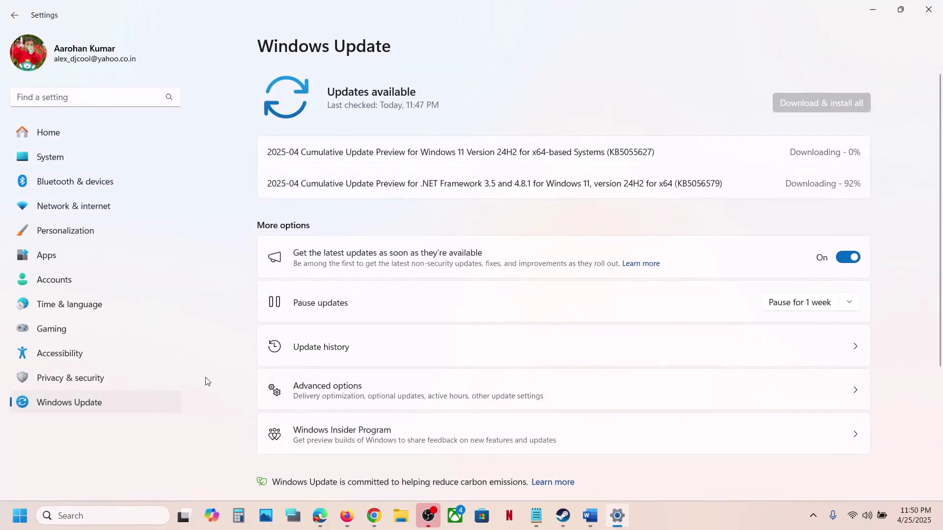
Step: Check the system type in the device specifications of the Settings app's About page, and minimize Settings
click(87, 156)
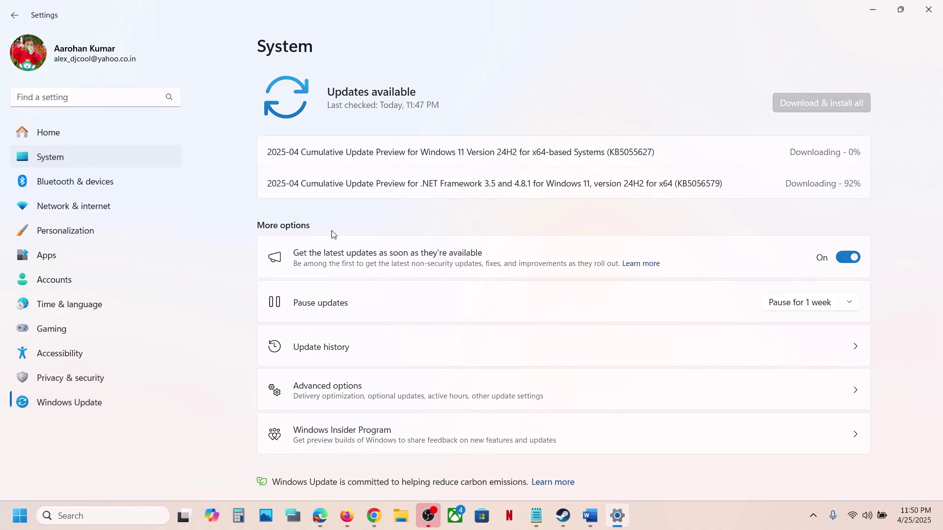
scroll(344, 358, down, 10)
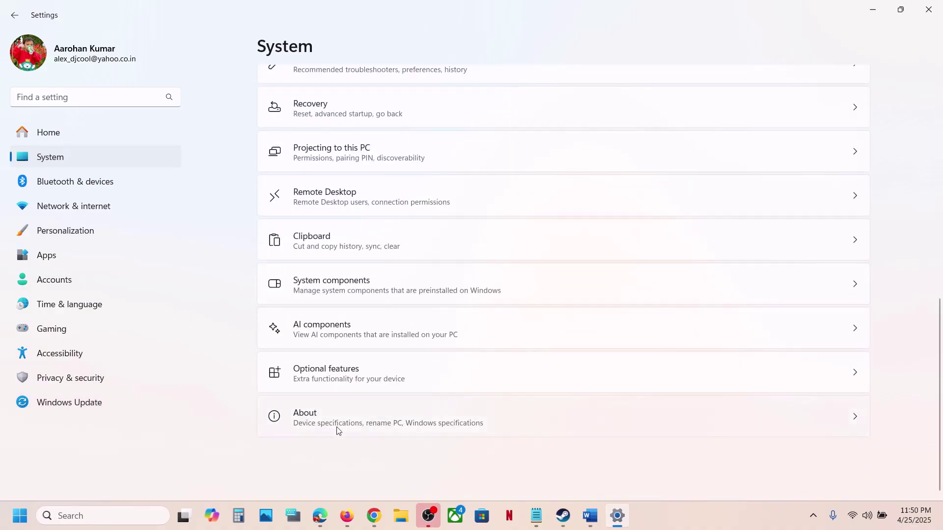
click(472, 416)
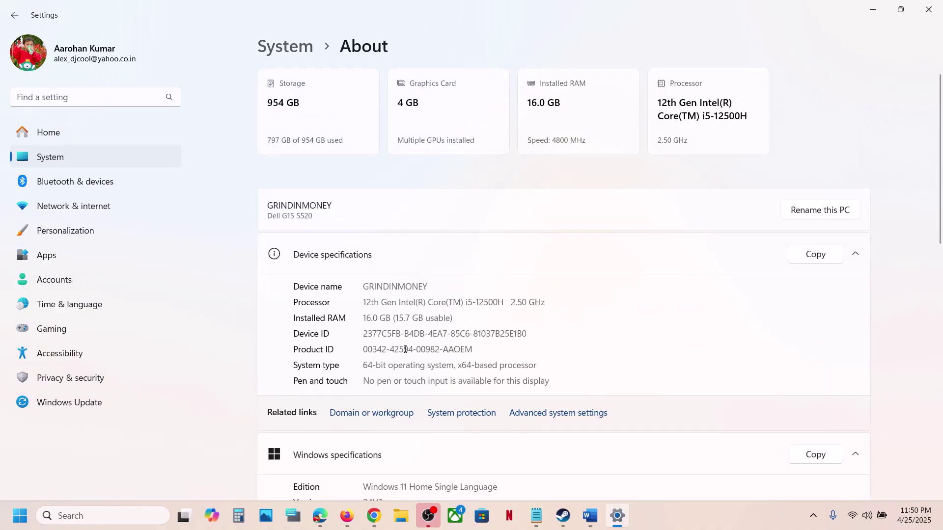
drag(369, 367, 468, 373)
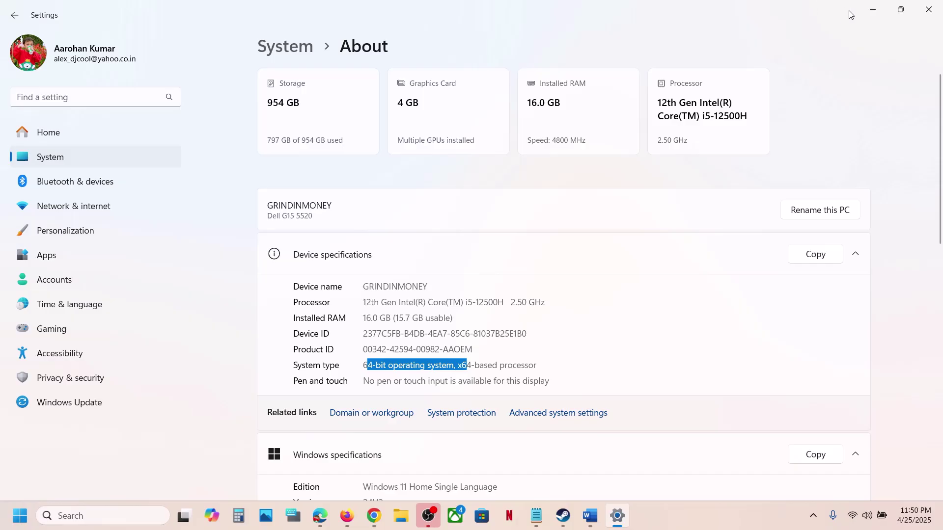
click(873, 10)
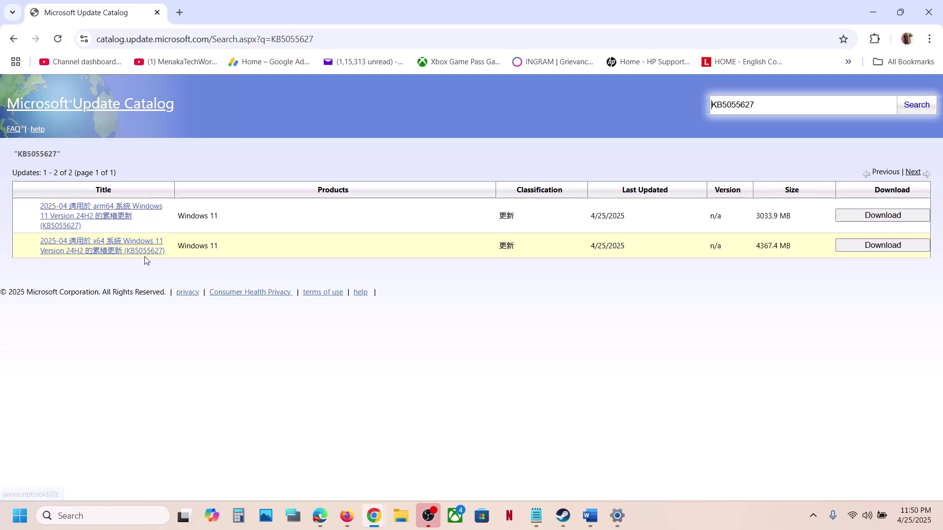
Step: Download the x64 Windows 11 Version 24H2 KB5055627 .msu package from the catalog and check the download progress
click(884, 252)
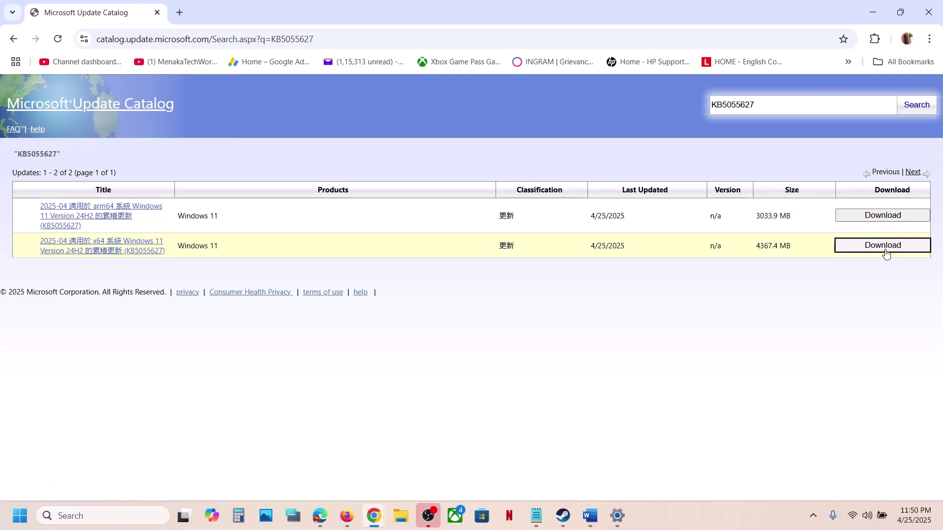
drag(267, 15, 408, 56)
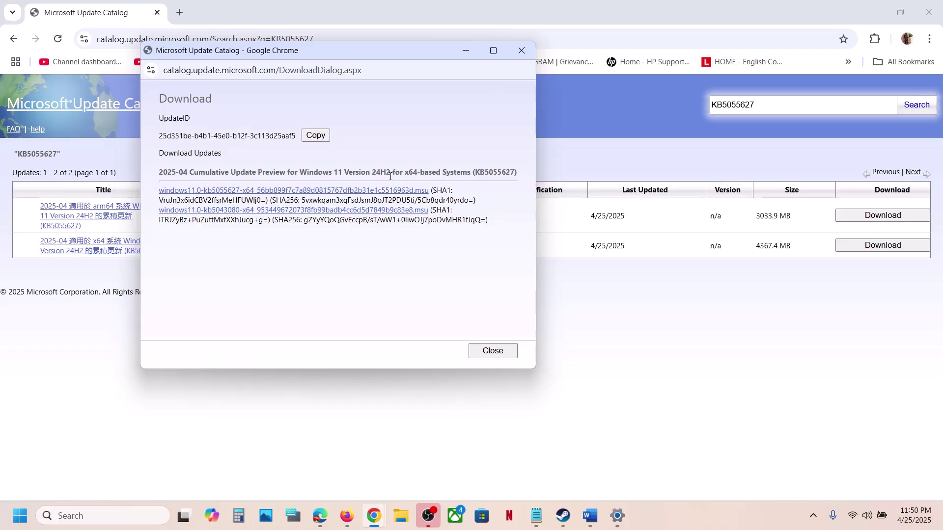
click(246, 192)
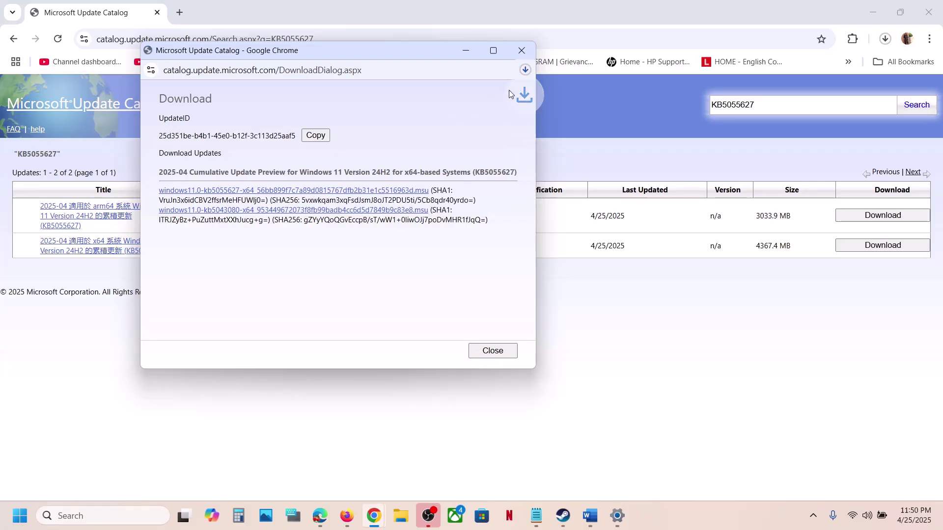
click(526, 71)
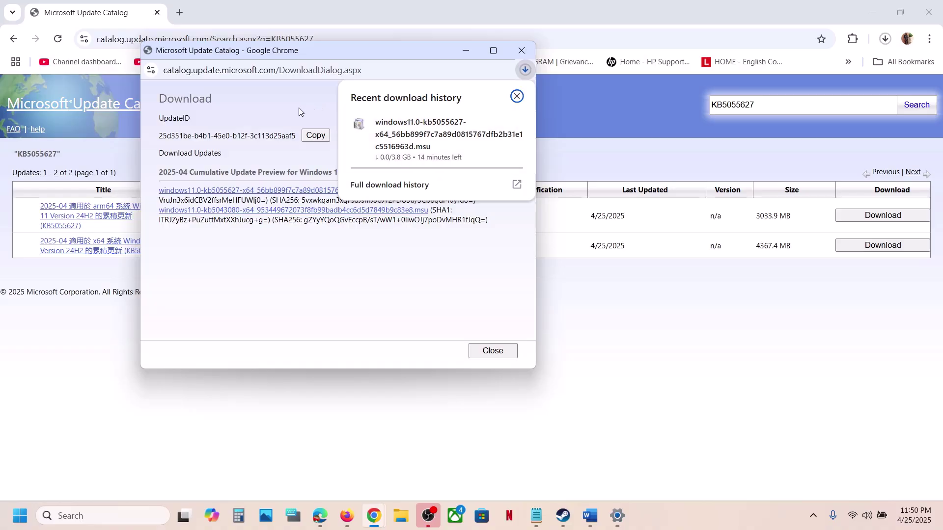
click(281, 107)
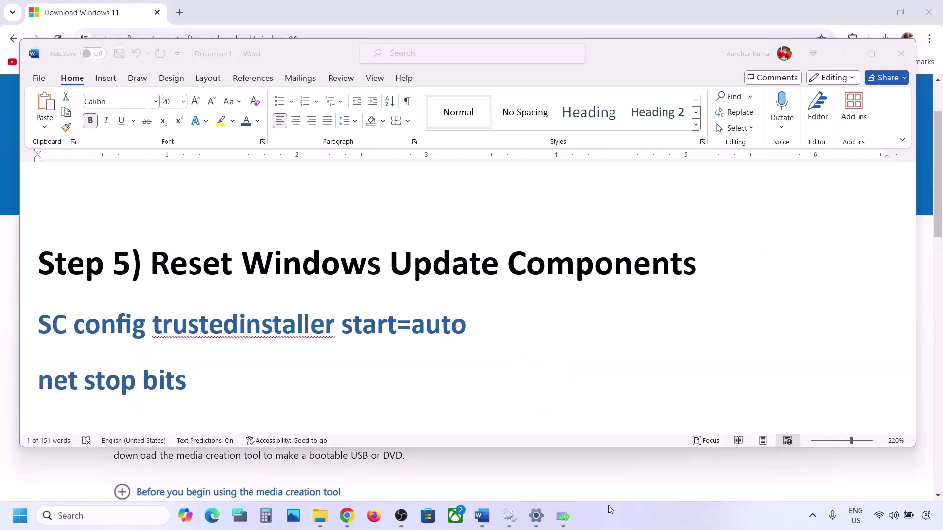
Step: In the Word document's Reset Windows Update Components section, copy all commands from "SC config trustedinstaller start=auto" through "net start appidsvc"
click(158, 260)
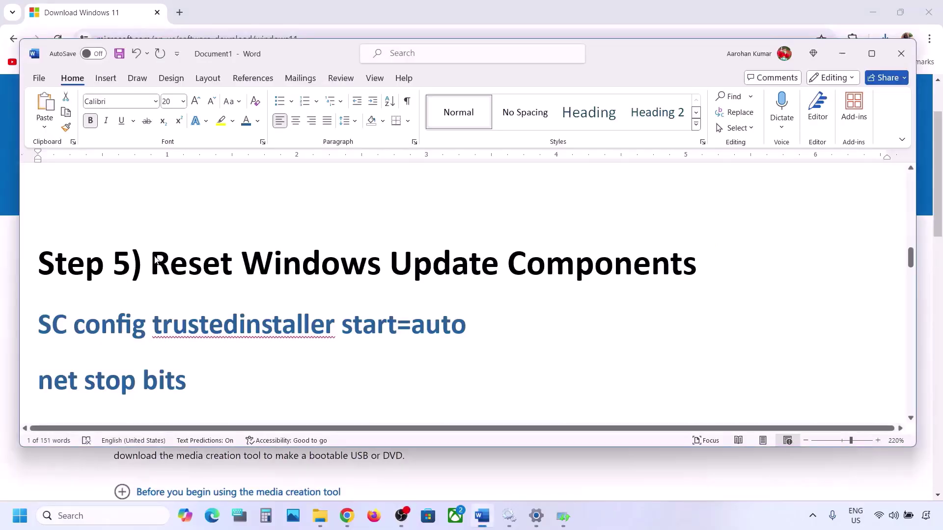
drag(152, 260, 628, 243)
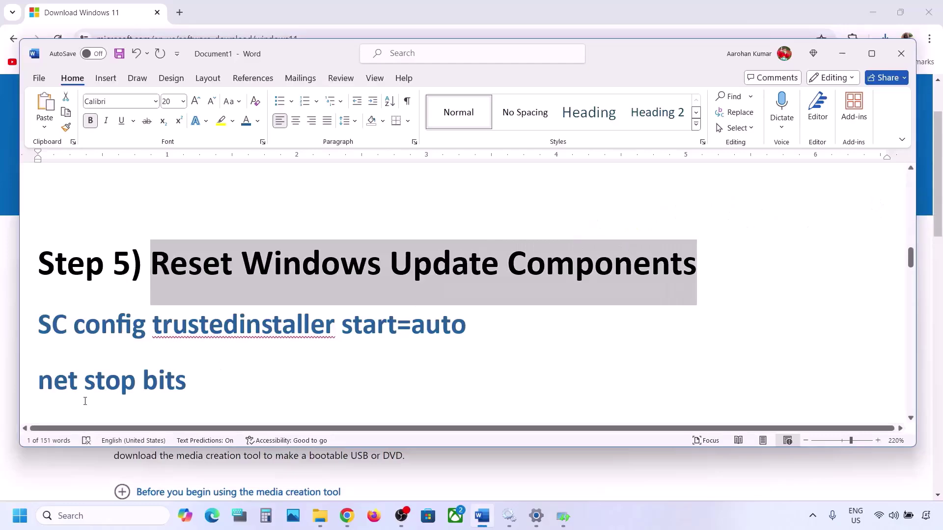
click(39, 322)
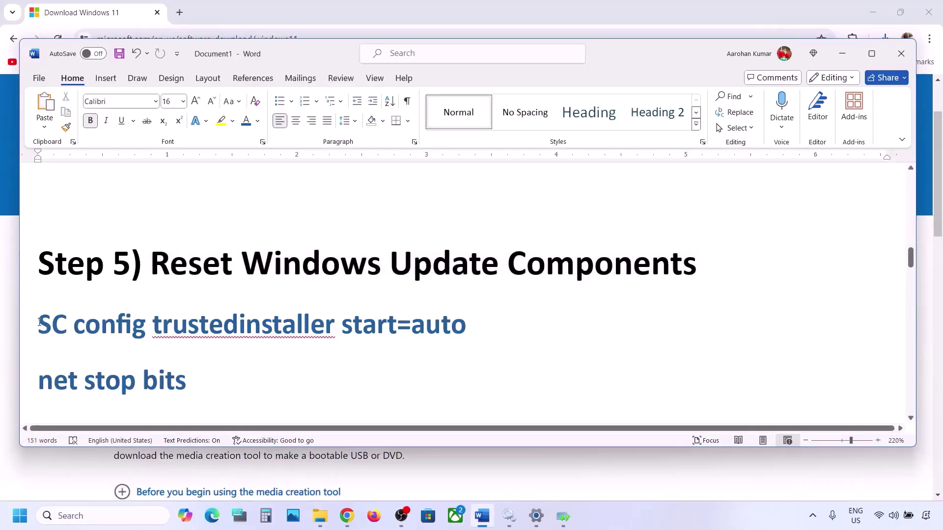
key(shift+Down)
key(shift+Down)
key(shift+Down)
key(shift+Down)
key(shift+Down)
key(shift+Down)
key(shift+Down)
key(shift+Down)
key(shift+Down)
key(shift+Down)
key(shift+Down)
key(shift+Down)
key(shift+Down)
key(shift+Down)
key(shift+Down)
key(shift+Down)
key(shift+Down)
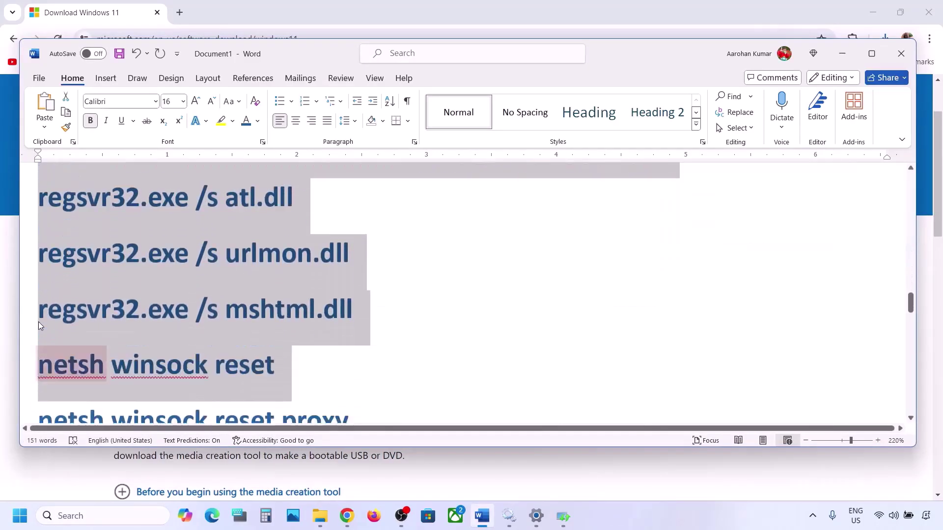
key(shift+Down)
key(shift+Down)
key(shift+Down)
key(shift+Down)
key(shift+Down)
key(shift+Down)
key(shift+Down)
key(shift+Down)
key(shift+Down)
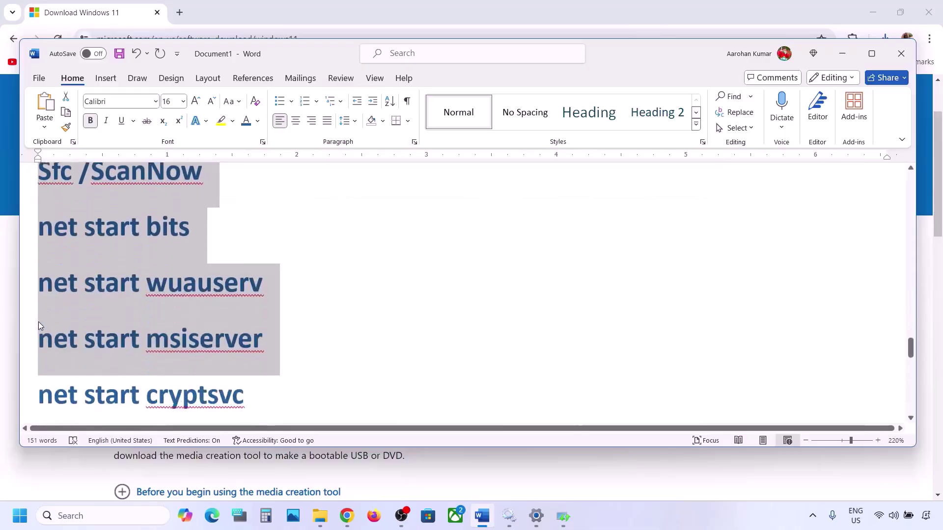
key(shift+Up)
key(shift+Up)
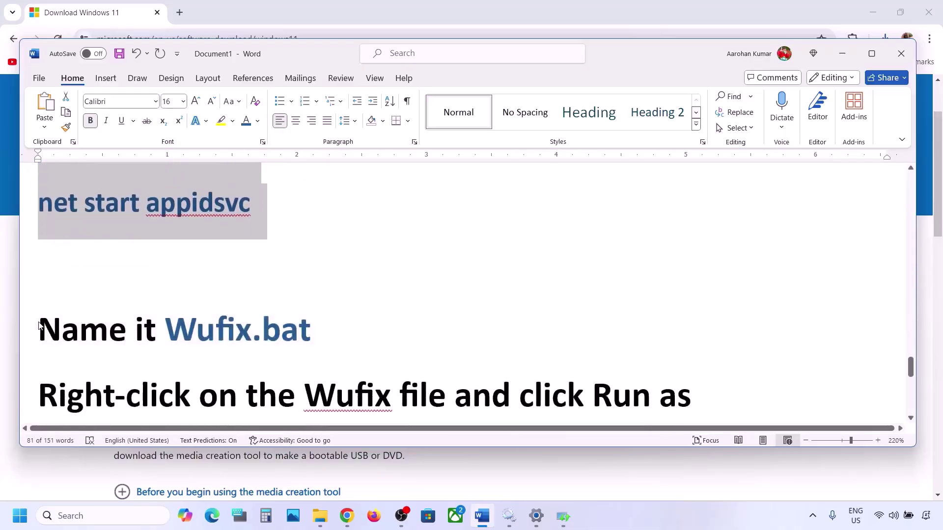
scroll(142, 275, up, 2)
right_click(146, 240)
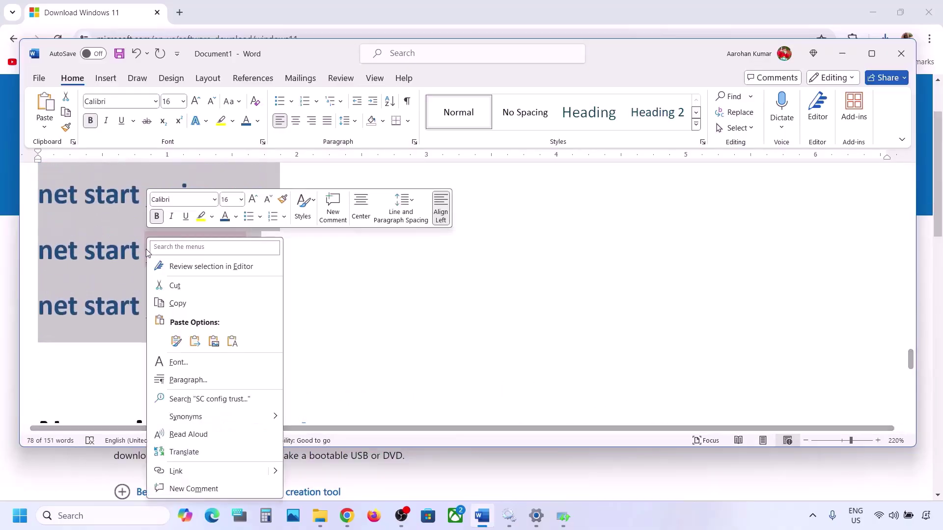
click(178, 303)
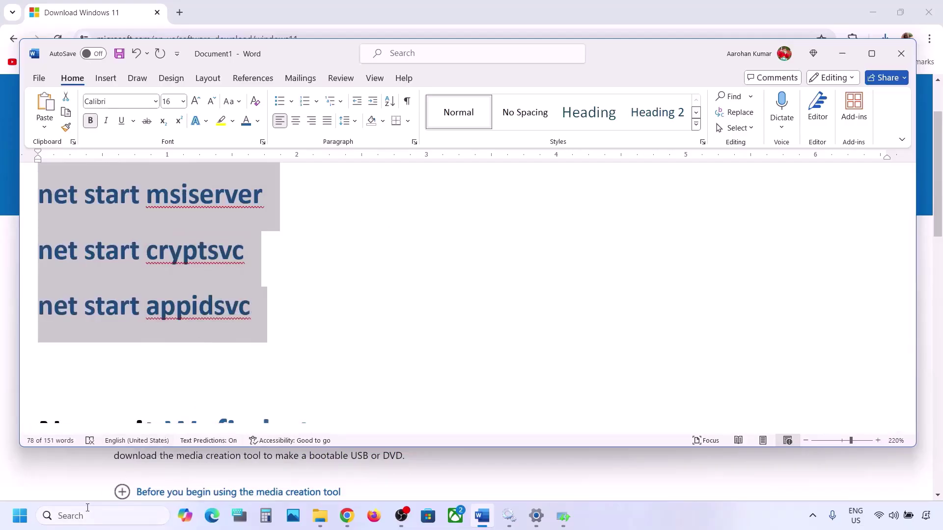
Step: Open Notepad and paste the copied Windows Update reset commands into the blank document
click(78, 515)
text(note)
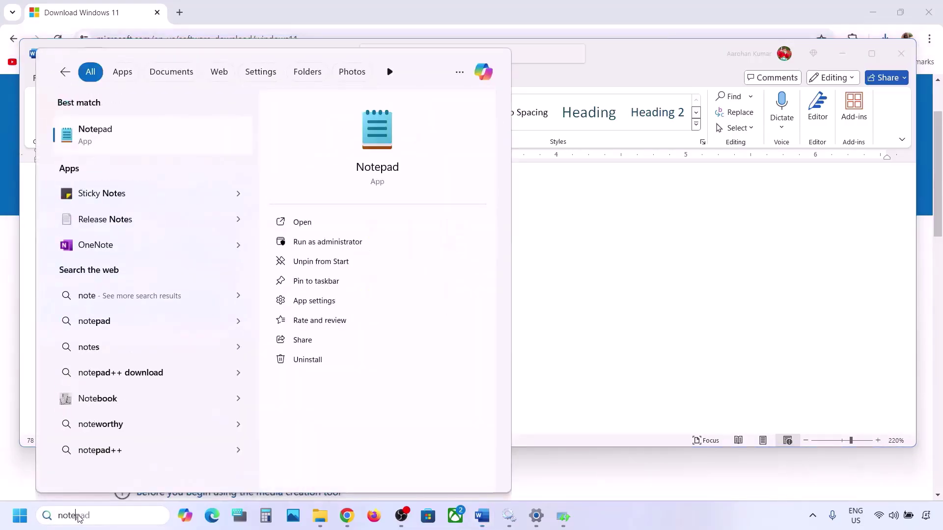
key(Return)
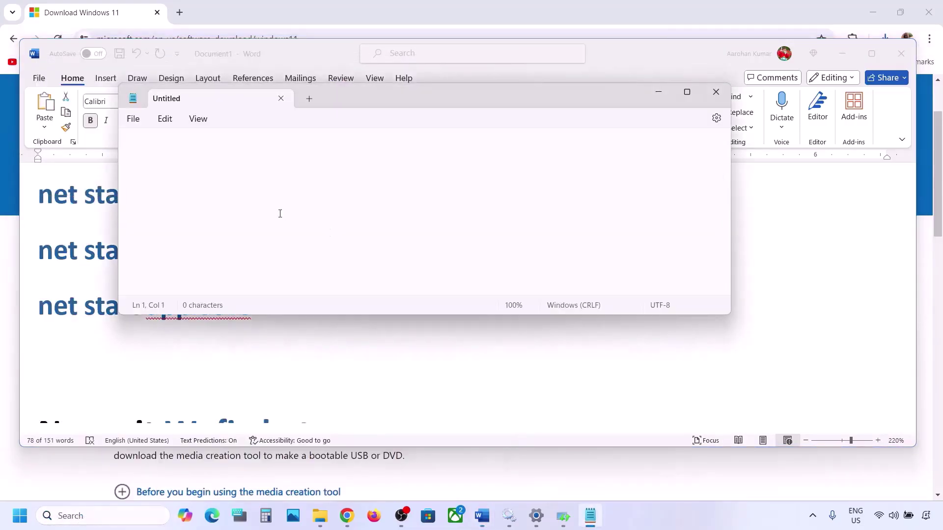
key(ctrl+v)
scroll(262, 174, up, 4)
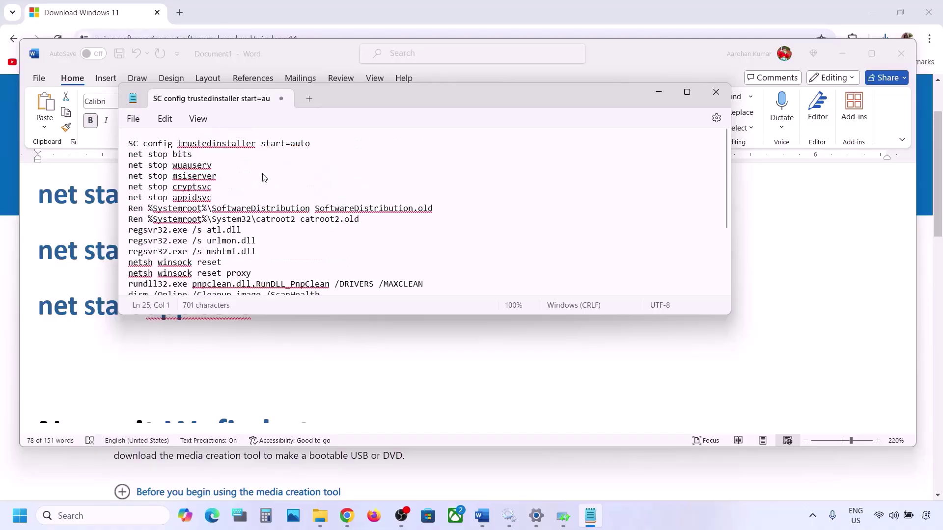
Step: Save the Notepad commands on the desktop as Wufix.bat, the name given in the Word document, with type All files, and close Notepad
click(133, 119)
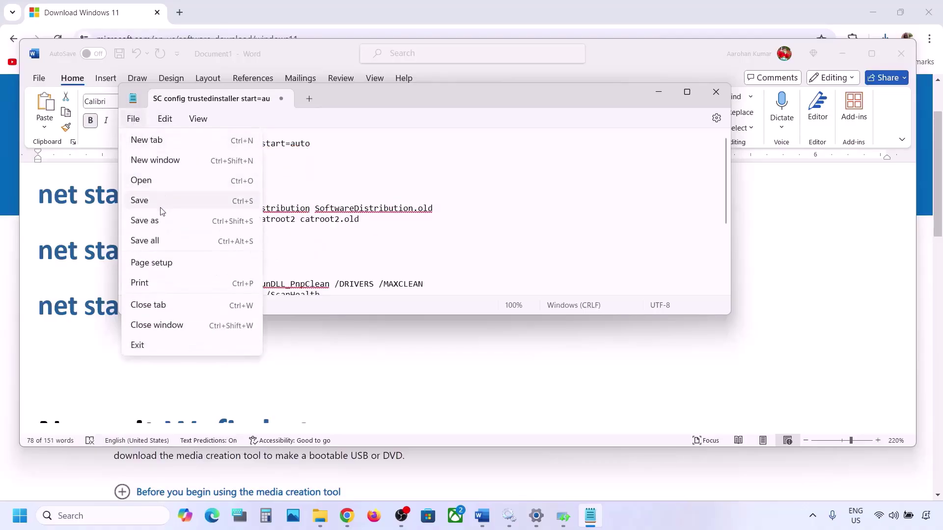
click(147, 220)
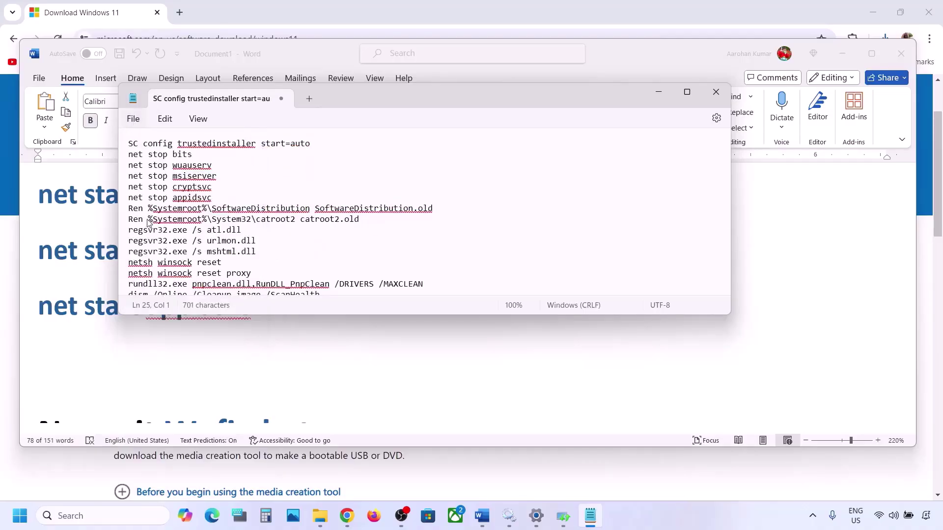
click(101, 311)
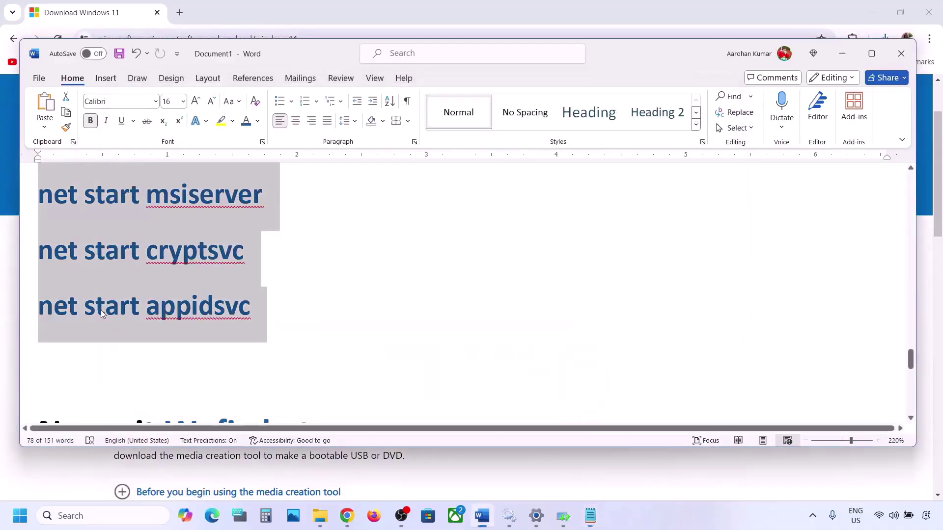
scroll(101, 310, down, 5)
scroll(192, 276, up, 1)
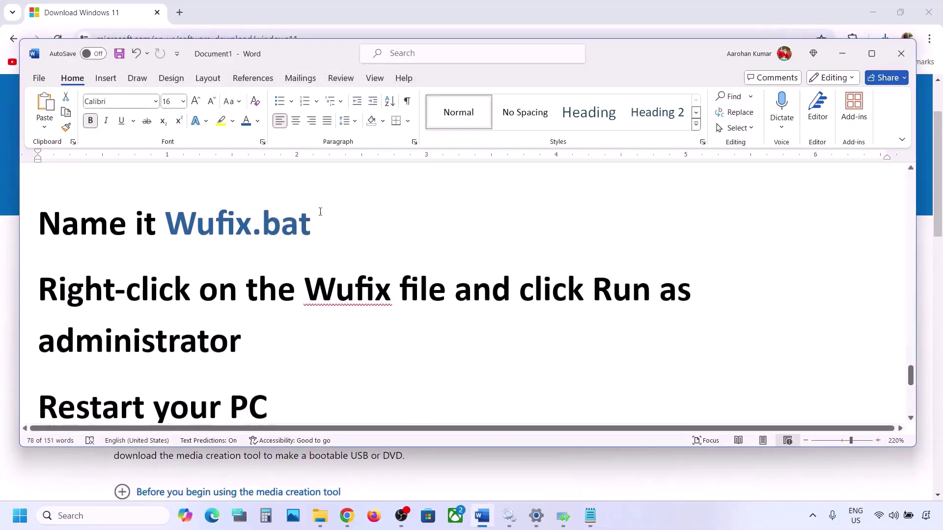
drag(318, 222, 206, 224)
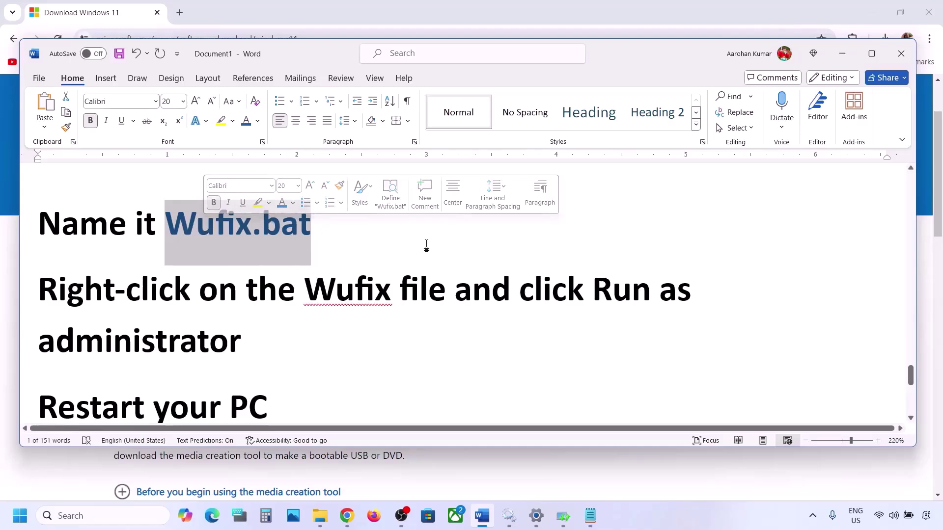
click(591, 516)
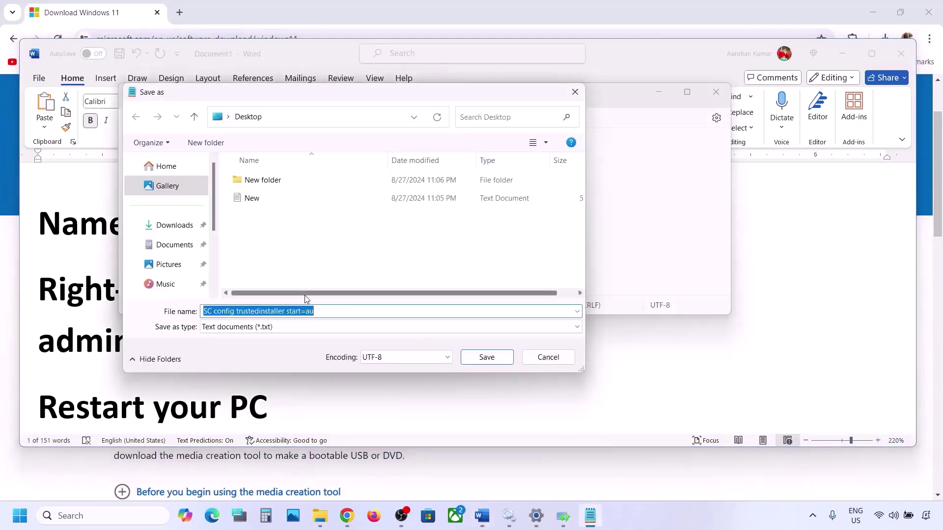
key(ctrl+v)
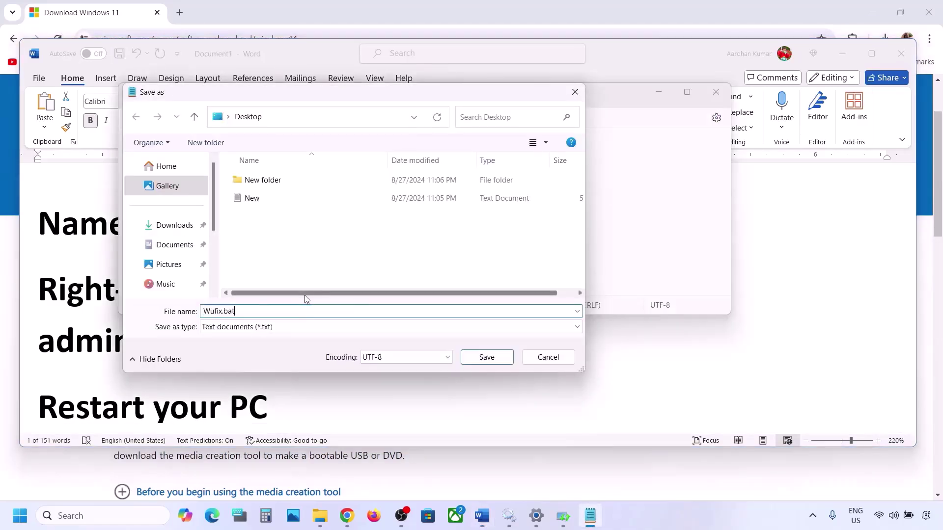
click(278, 332)
click(243, 351)
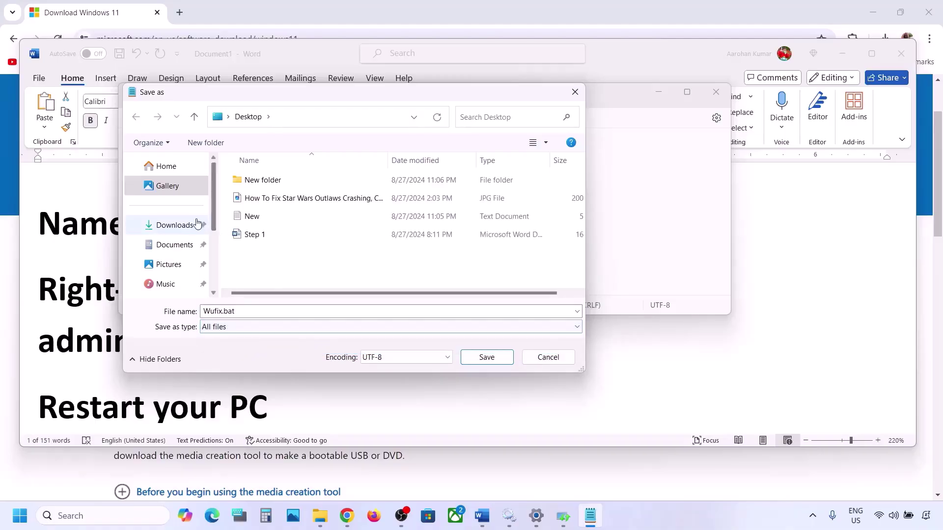
click(488, 357)
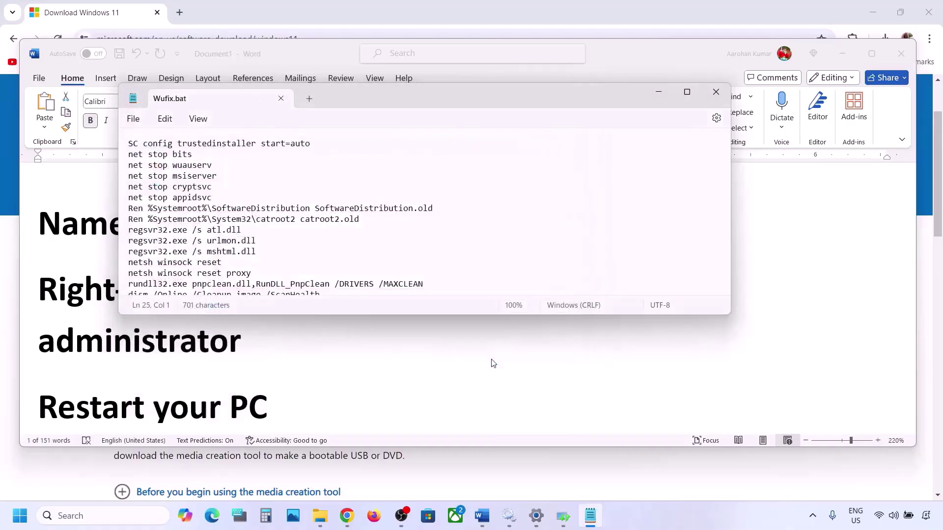
click(718, 97)
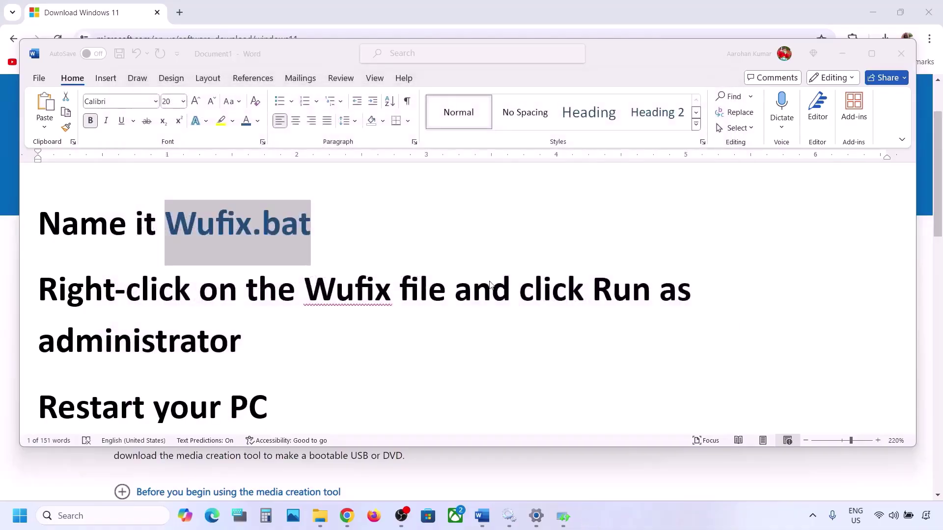
Step: Close the Windows Update troubleshooter on the desktop and run the Wufix batch file as administrator
key(super+d)
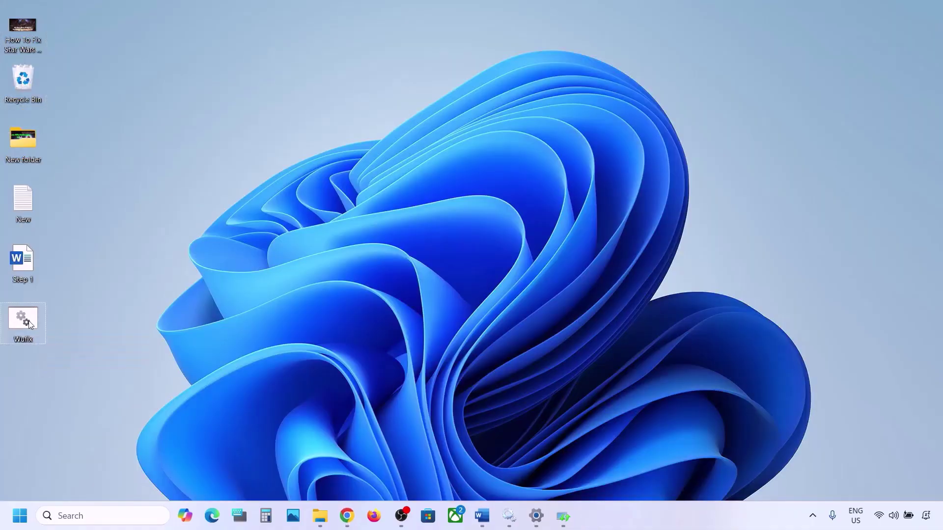
double_click(28, 320)
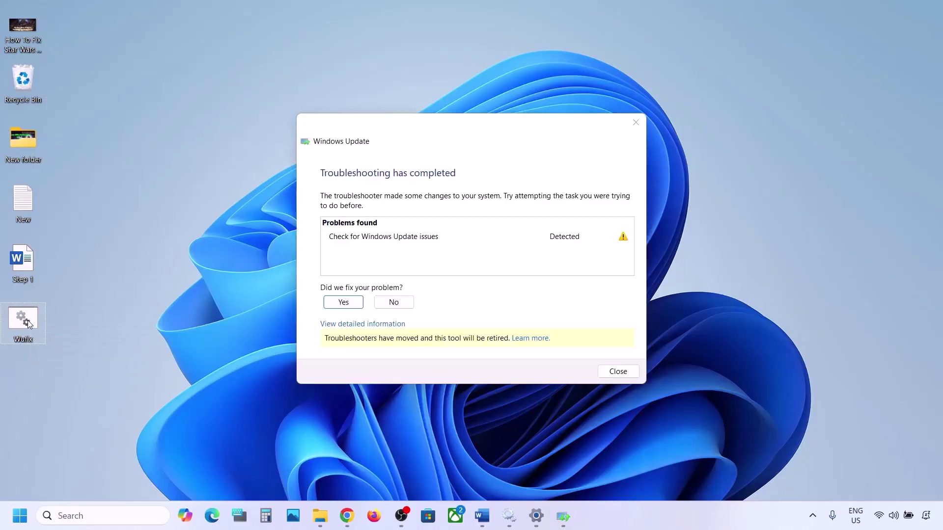
click(633, 122)
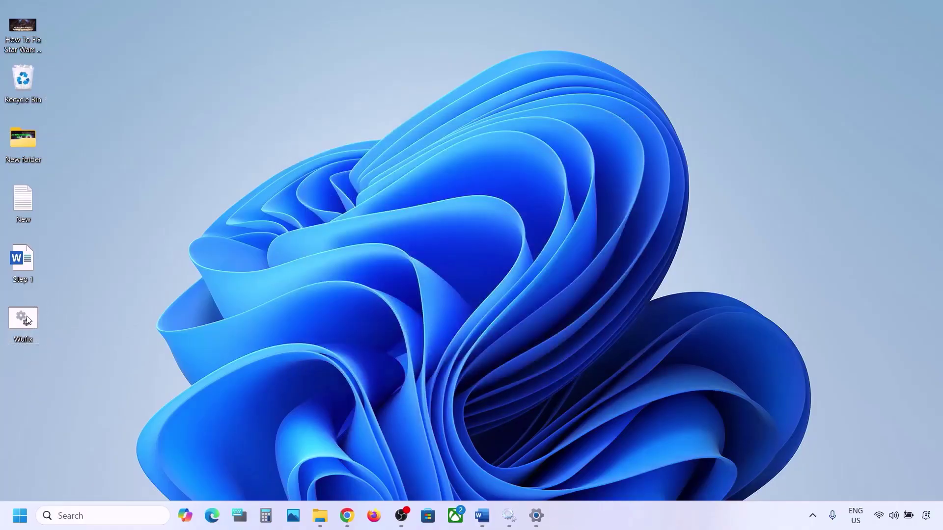
right_click(28, 320)
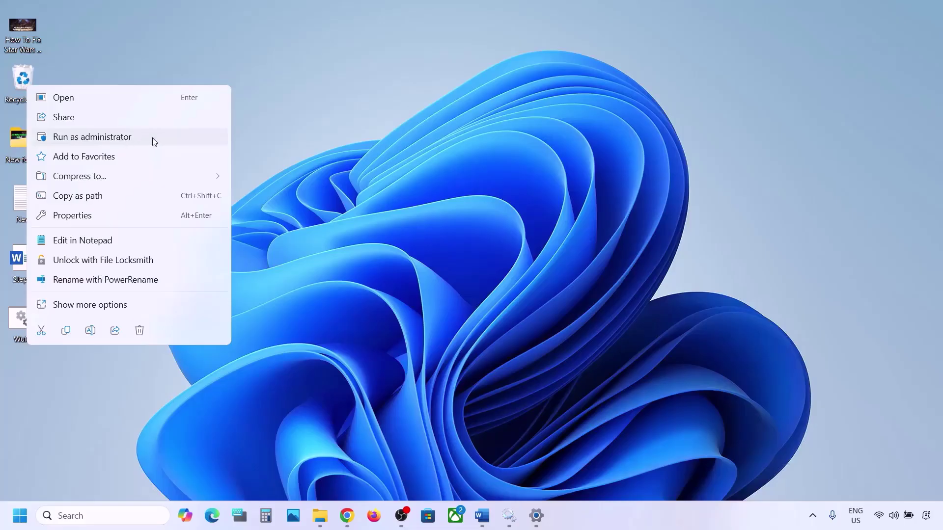
click(120, 138)
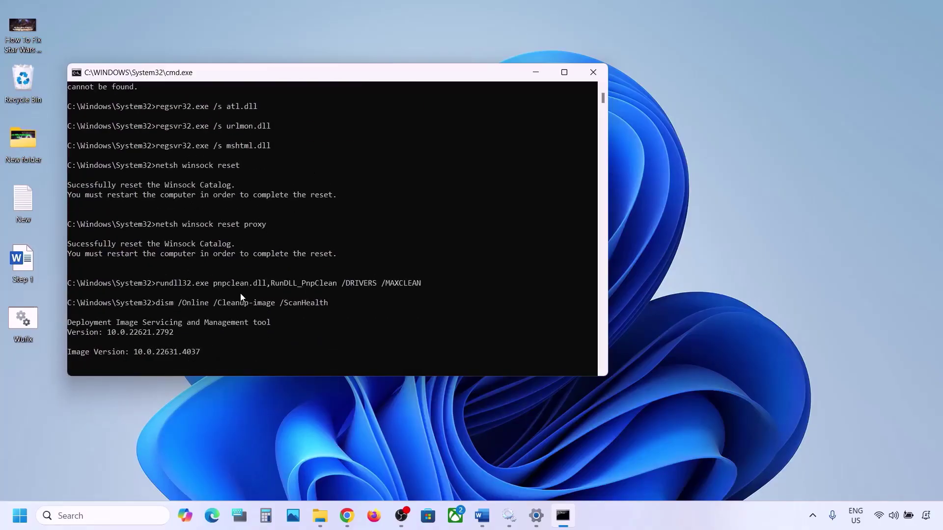
click(20, 516)
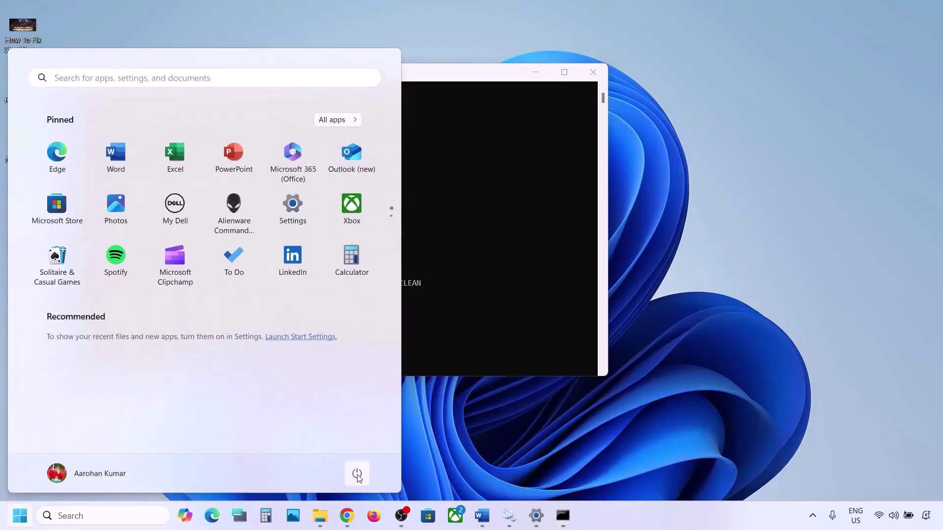
click(357, 473)
key(Escape)
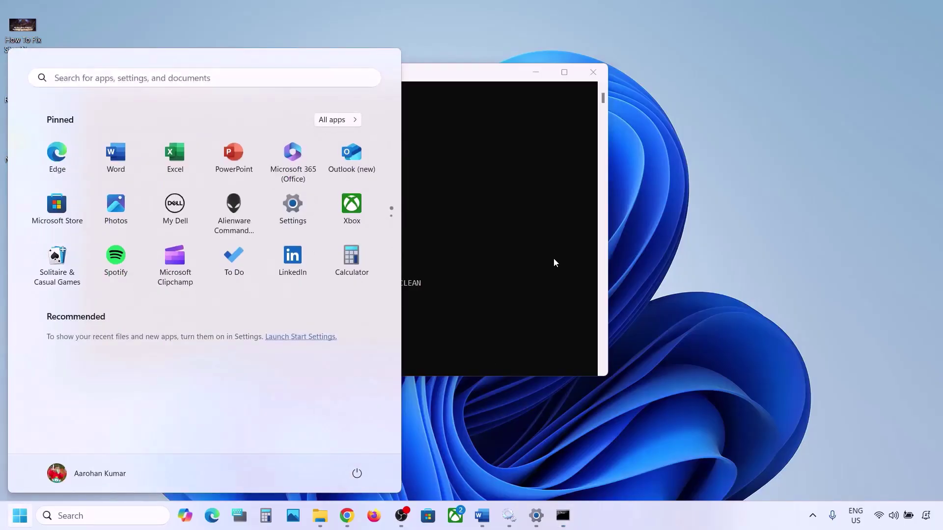
click(499, 251)
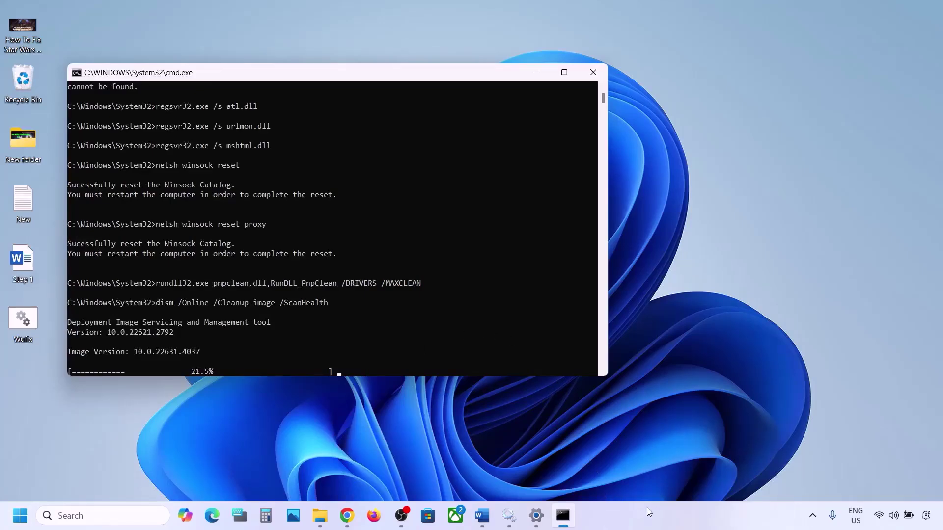
Step: Switch to the Word document and read the Step 6 section on using the Media Creation Tool
click(625, 527)
key(super+d)
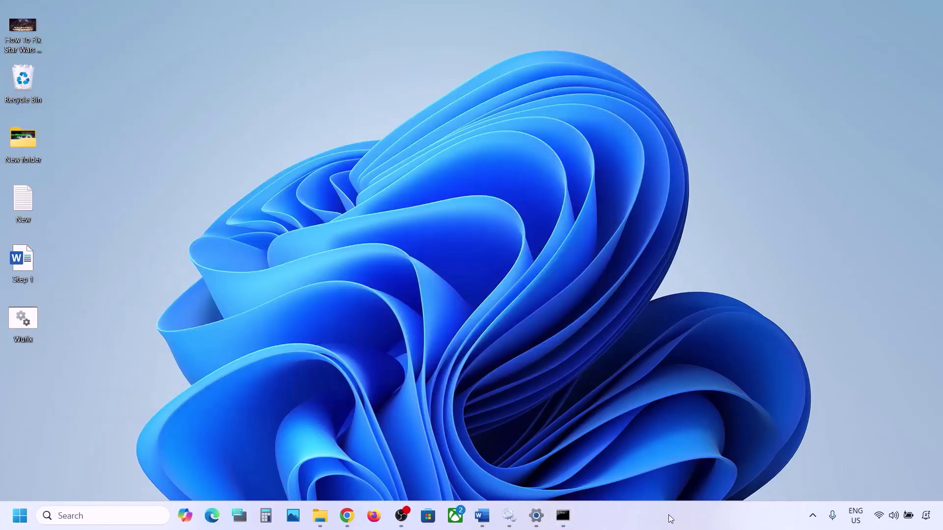
click(481, 516)
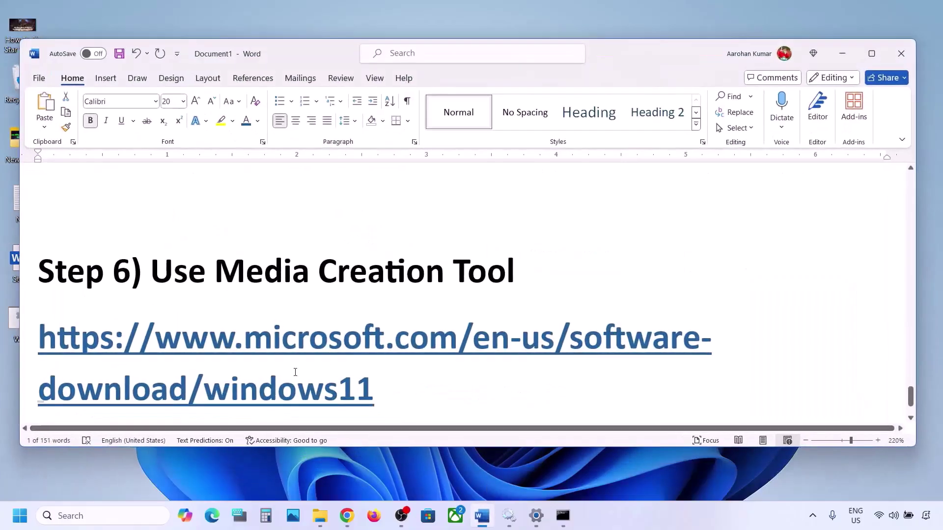
scroll(295, 372, down, 1)
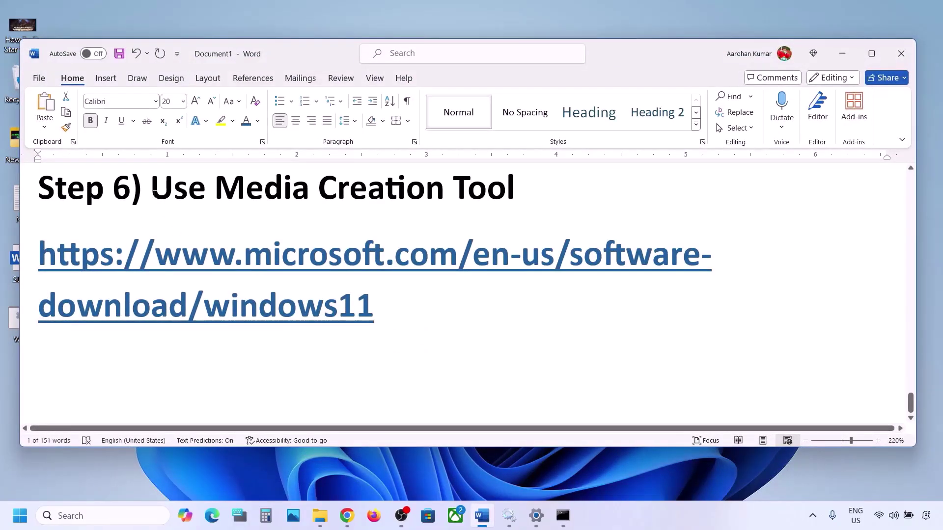
drag(153, 194, 496, 192)
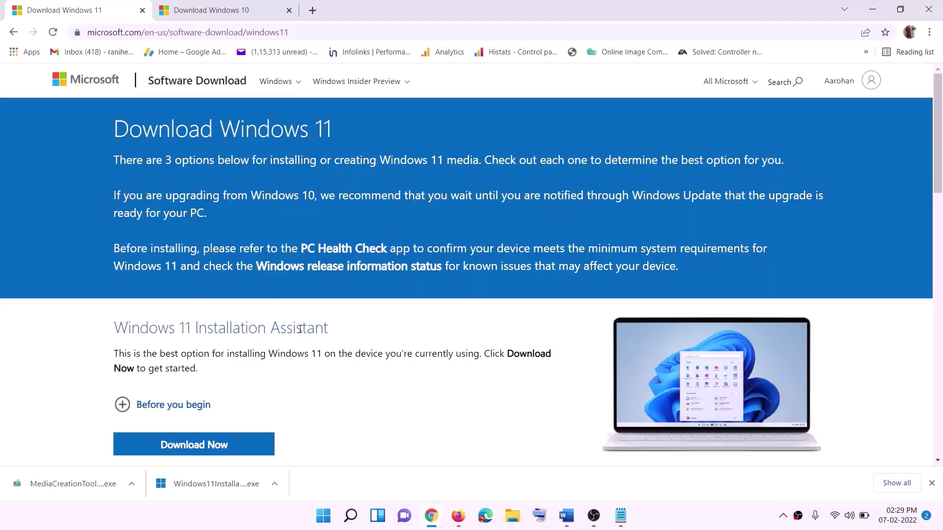
Step: Download the Media Creation Tool from the Create Windows 11 Installation Media section of the download page and launch it
scroll(300, 329, down, 5)
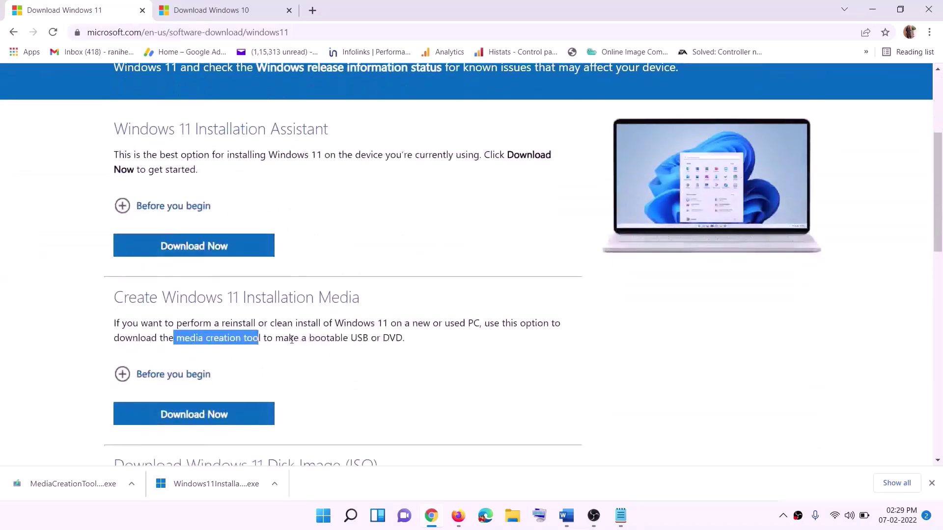
click(190, 295)
drag(177, 291, 273, 292)
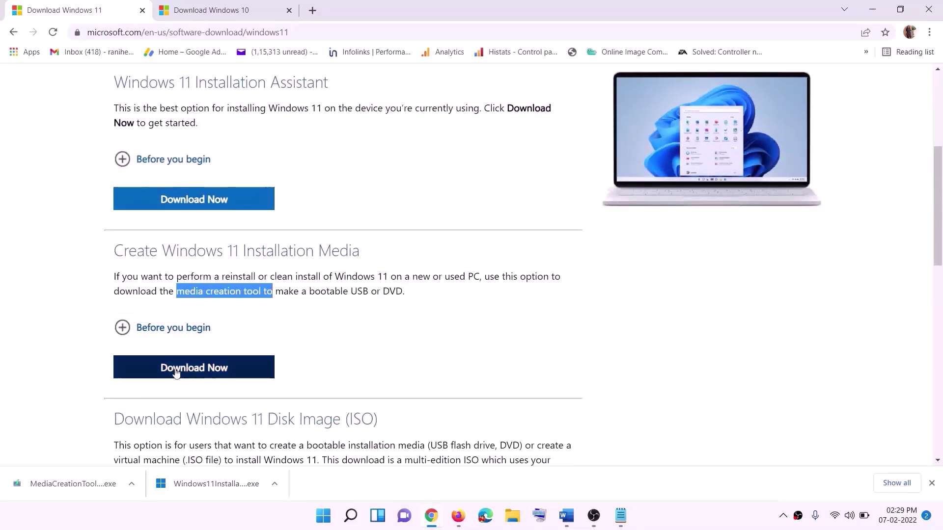
click(187, 373)
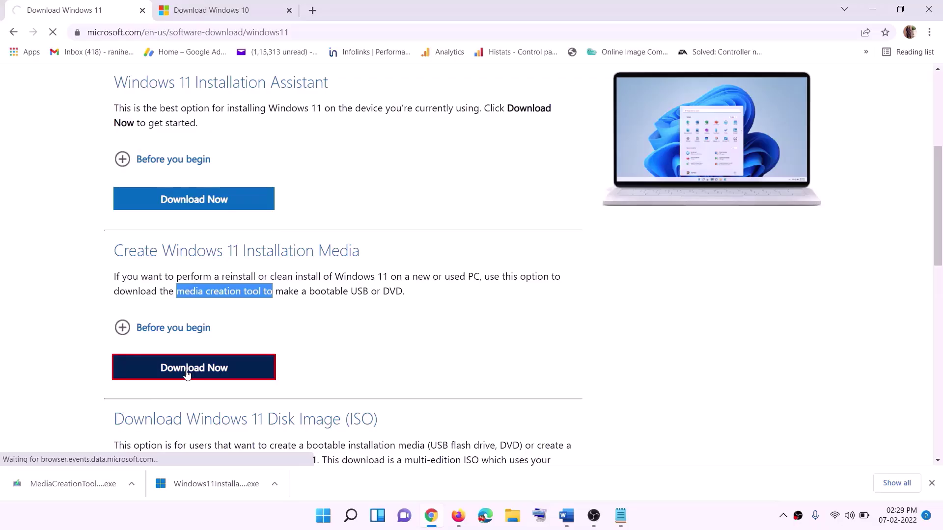
click(88, 483)
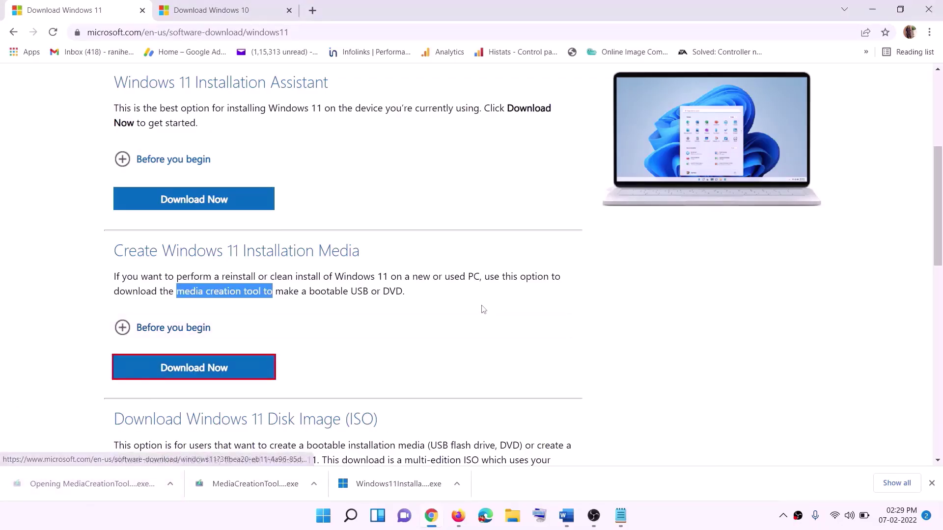
click(418, 362)
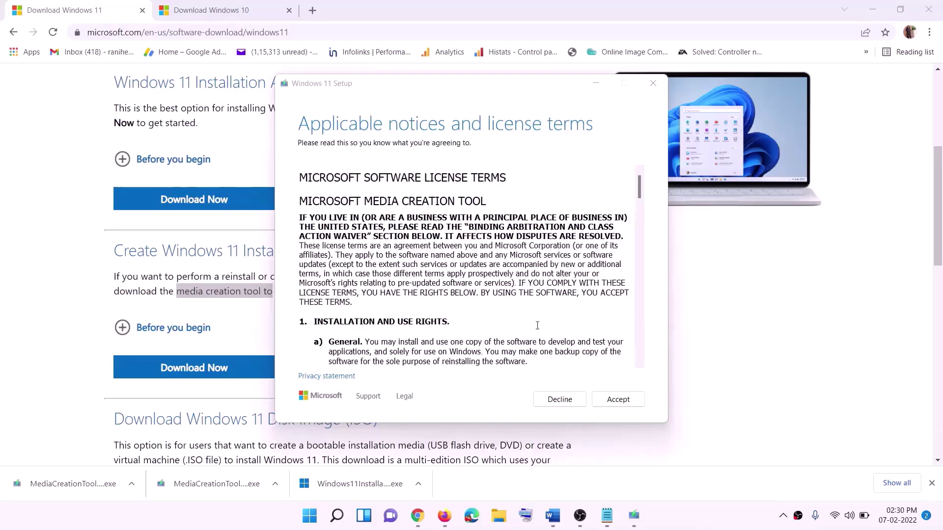
Step: Accept the license and recommended options in Windows 11 Setup, choosing ISO file as the media and Desktop as the save location, and show the desktop
click(611, 398)
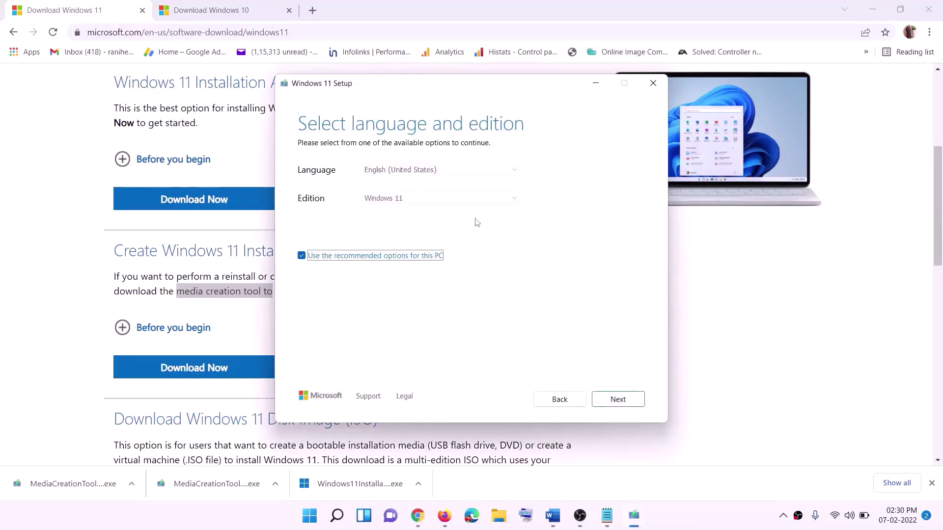
click(614, 400)
click(314, 213)
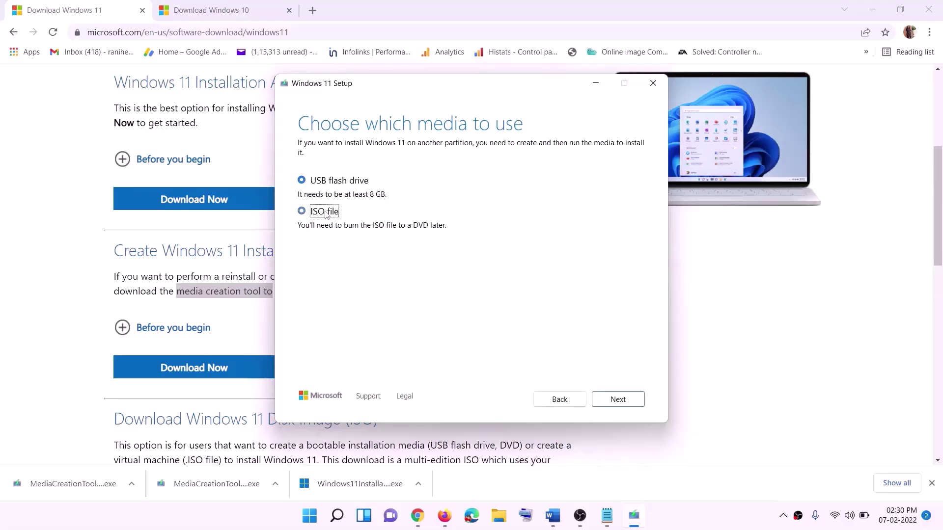
click(621, 400)
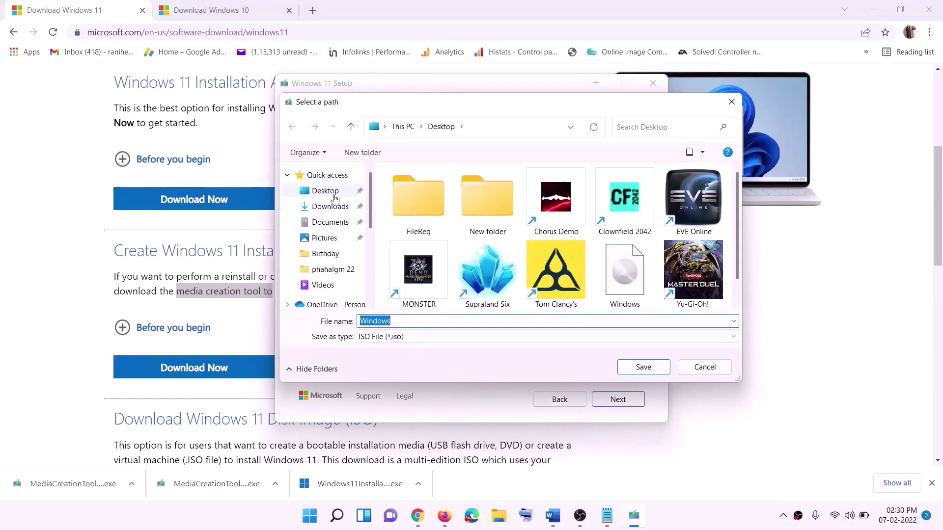
click(322, 193)
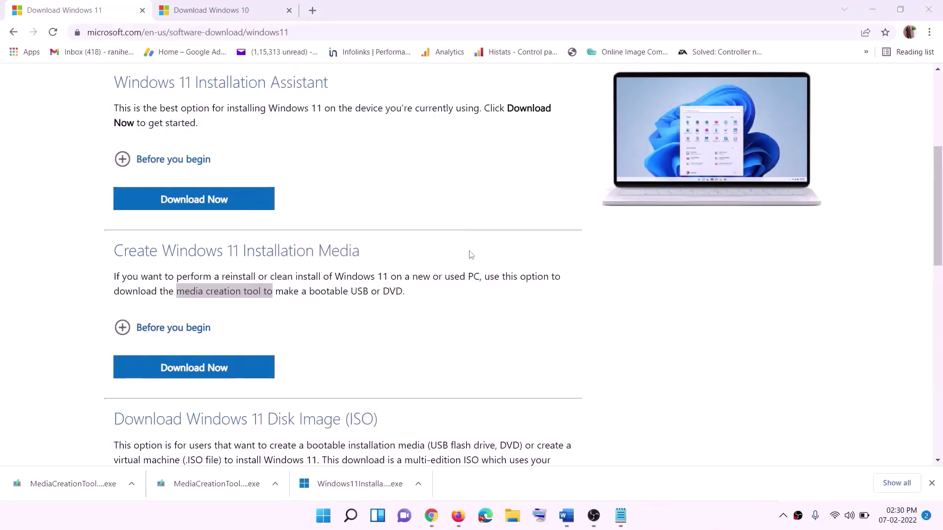
key(super+d)
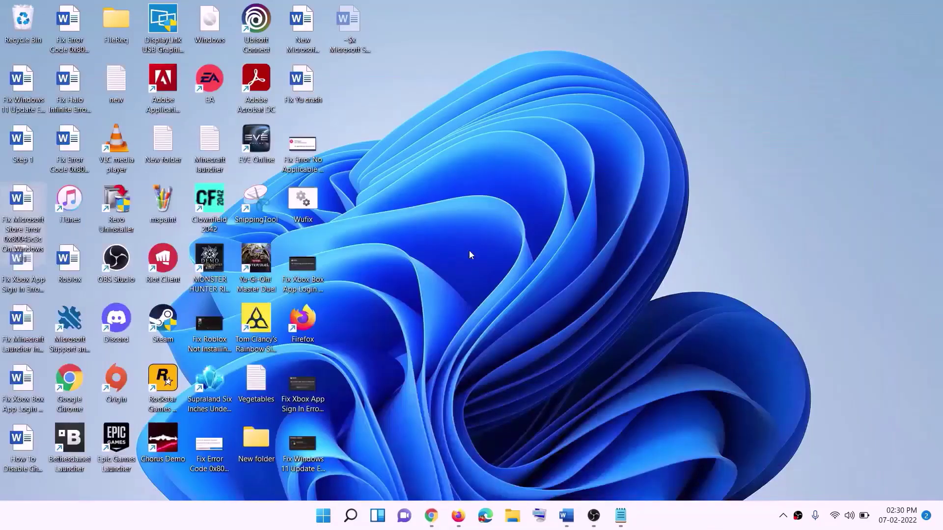
Step: Move the Windows ISO on the desktop, mount it and run its setup application with permission, continuing past the Install Windows 11 page
drag(223, 24, 305, 267)
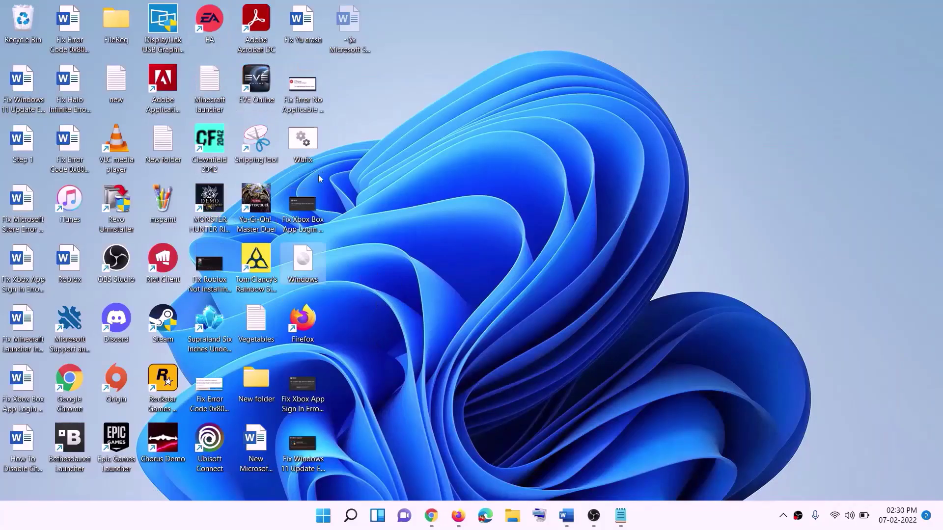
double_click(305, 270)
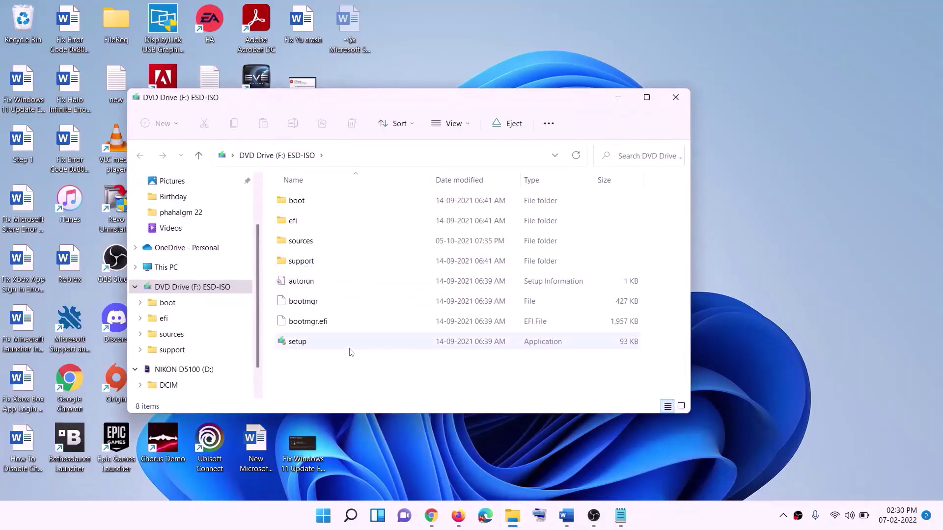
click(315, 343)
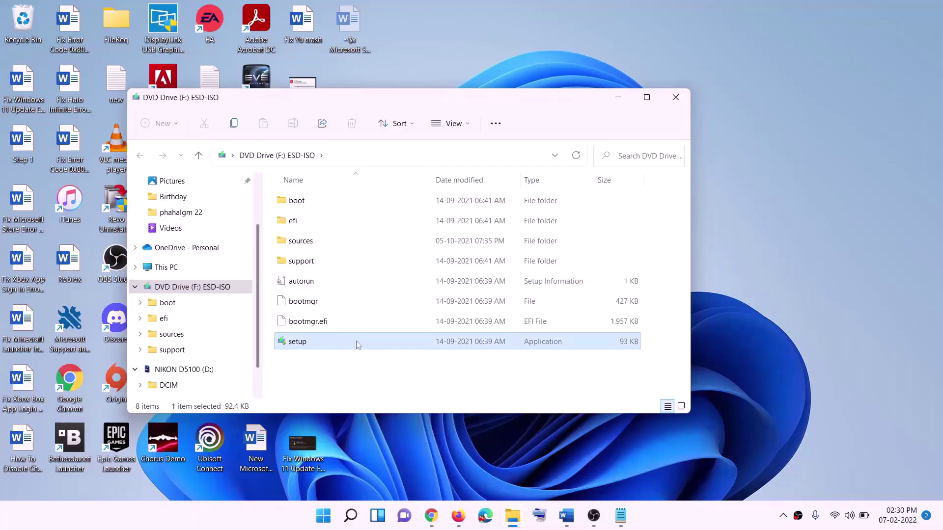
double_click(324, 343)
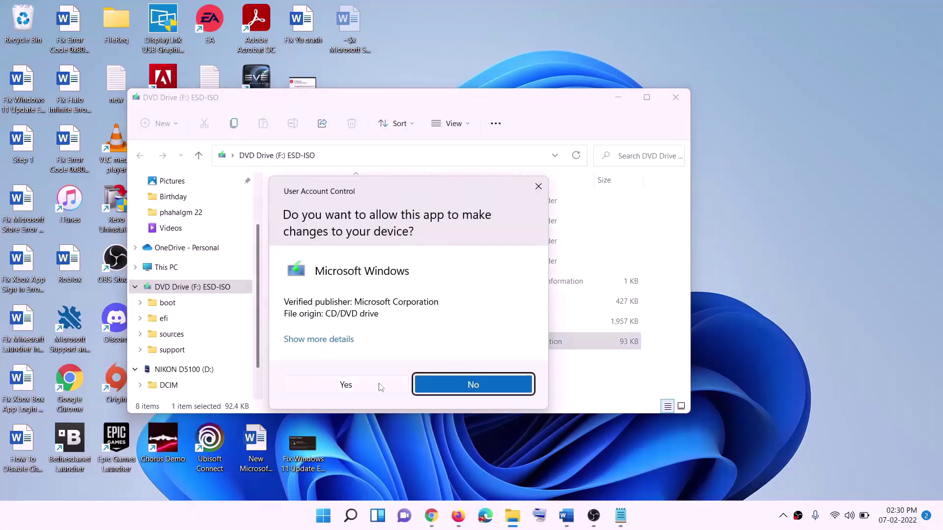
click(380, 387)
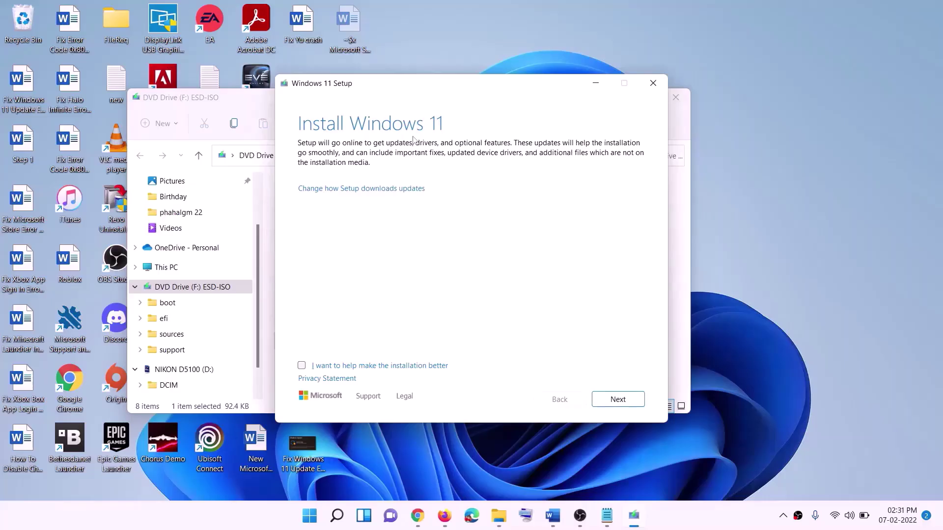
click(619, 401)
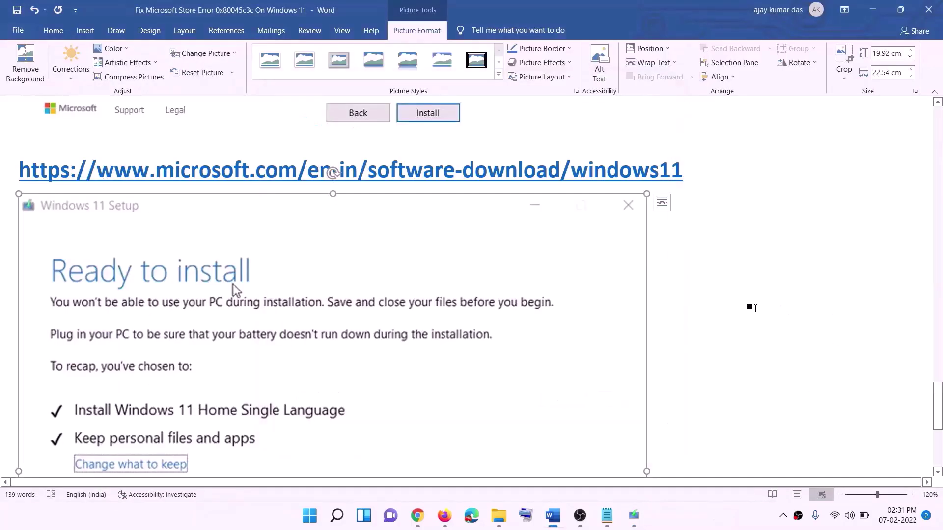
Step: Examine the Ready to install screenshot in the Word document, including the chosen Windows edition and what to keep
scroll(219, 240, down, 2)
scroll(221, 247, down, 1)
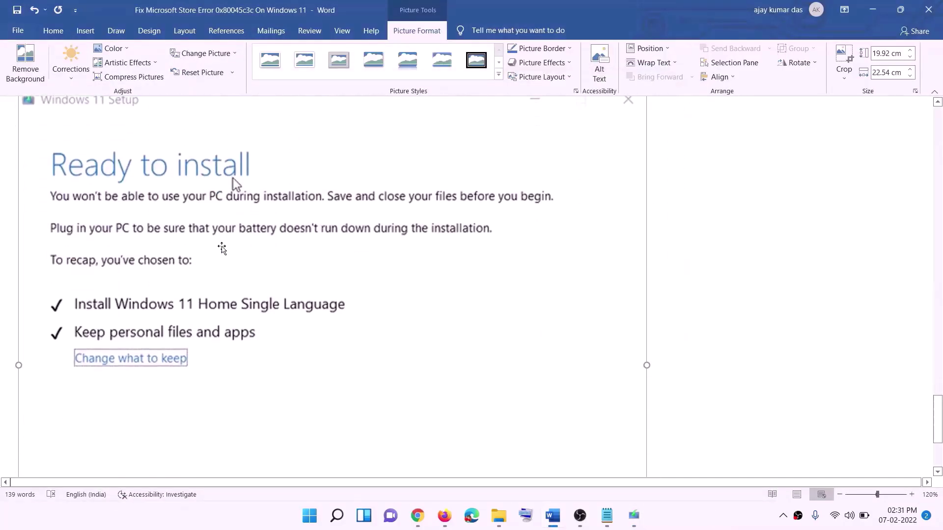
scroll(182, 318, down, 1)
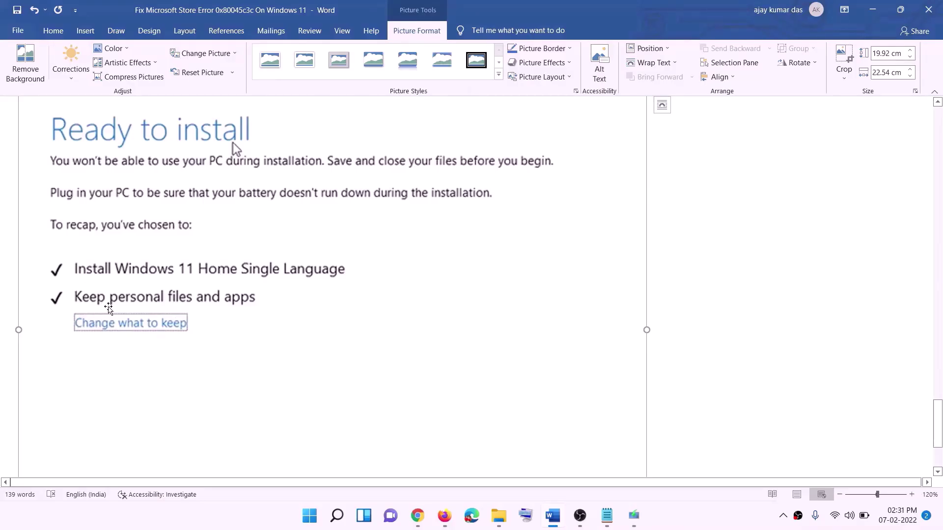
scroll(350, 308, down, 3)
scroll(501, 366, up, 7)
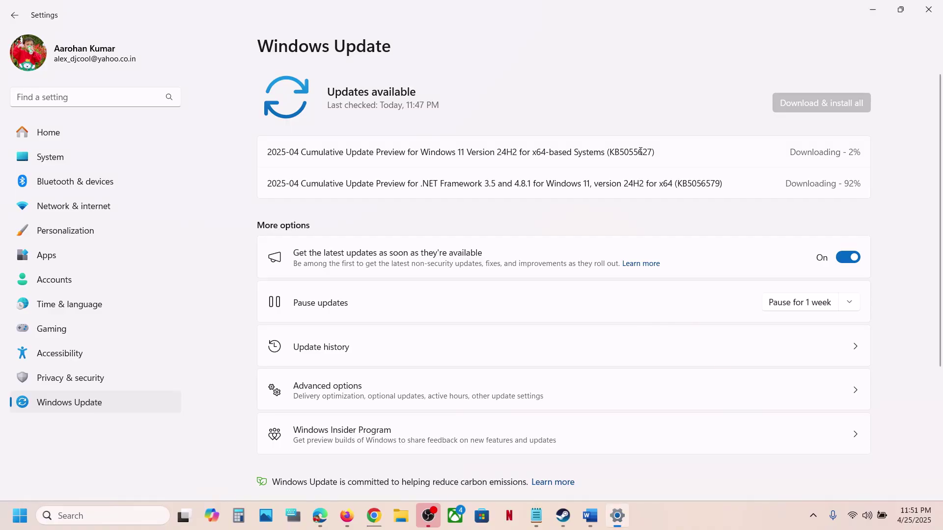
double_click(640, 151)
click(653, 155)
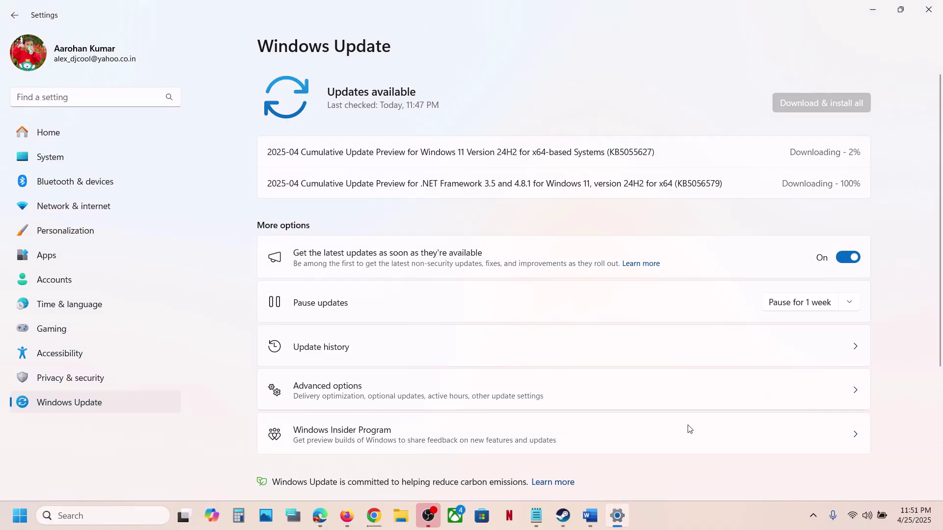
click(664, 523)
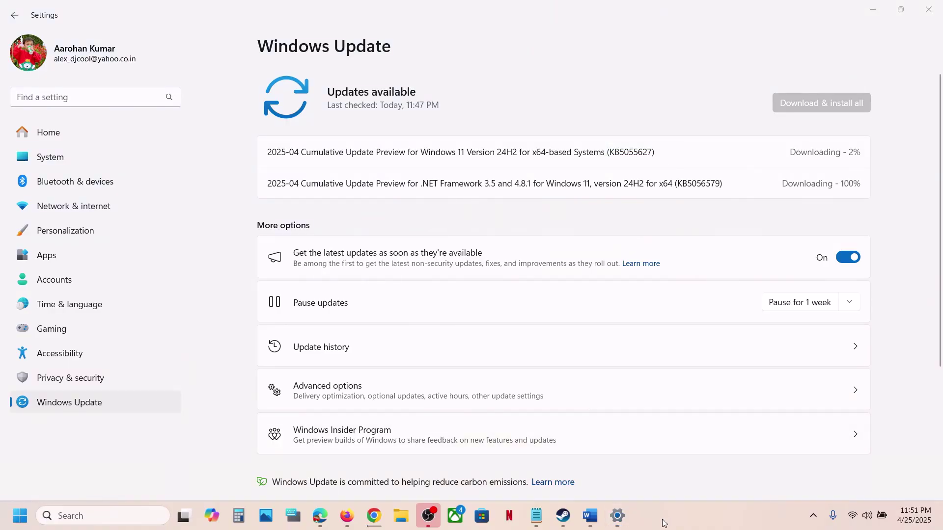